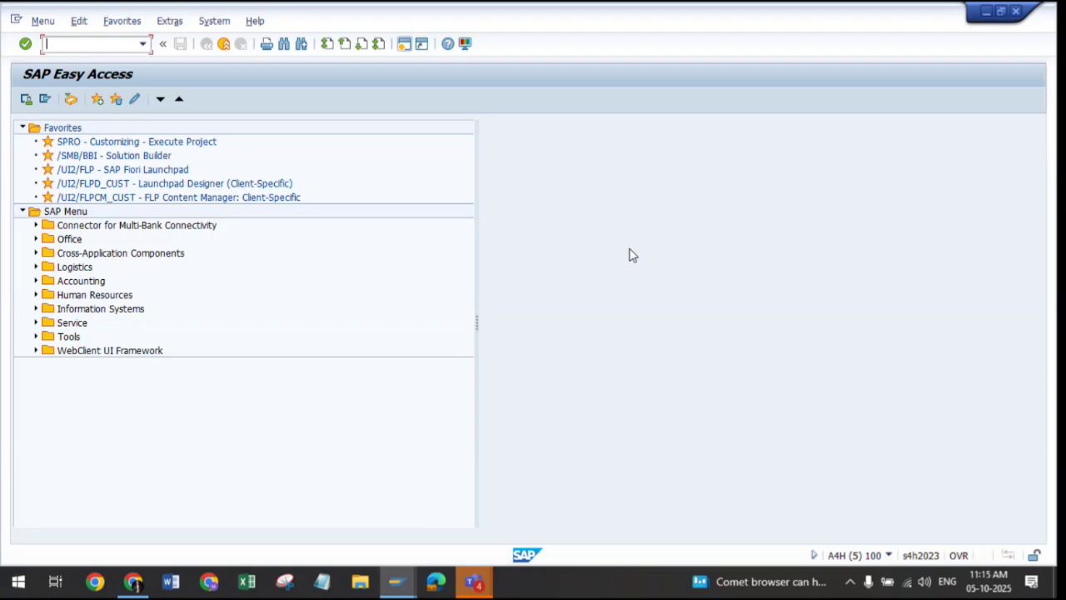
Start a new standard purchase order with transaction ME21N and set the supplier to 5000013, Rucha Engineering
text(me21n)
key(Return)
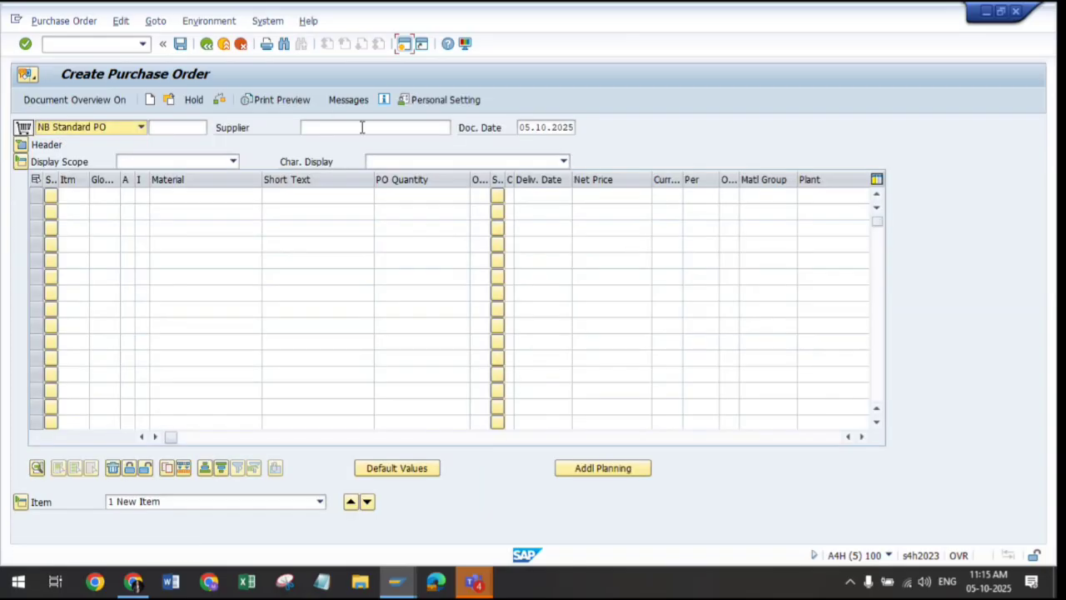
click(362, 127)
text(5)
click(350, 143)
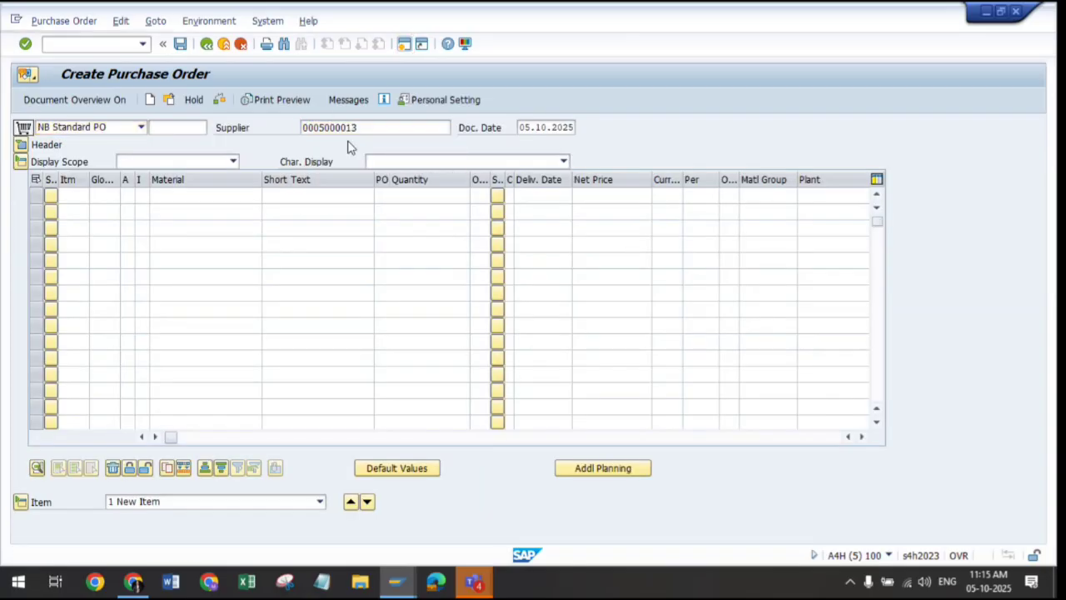
key(Return)
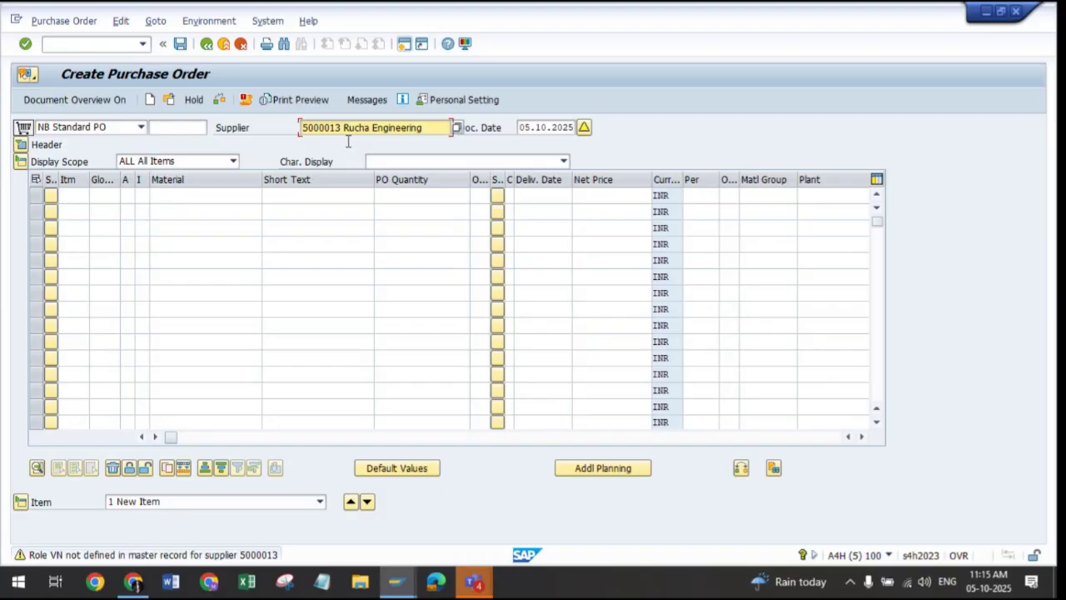
Look up materials for plant RE10 and enter the Petrol material 815135313 in the first item row
click(204, 195)
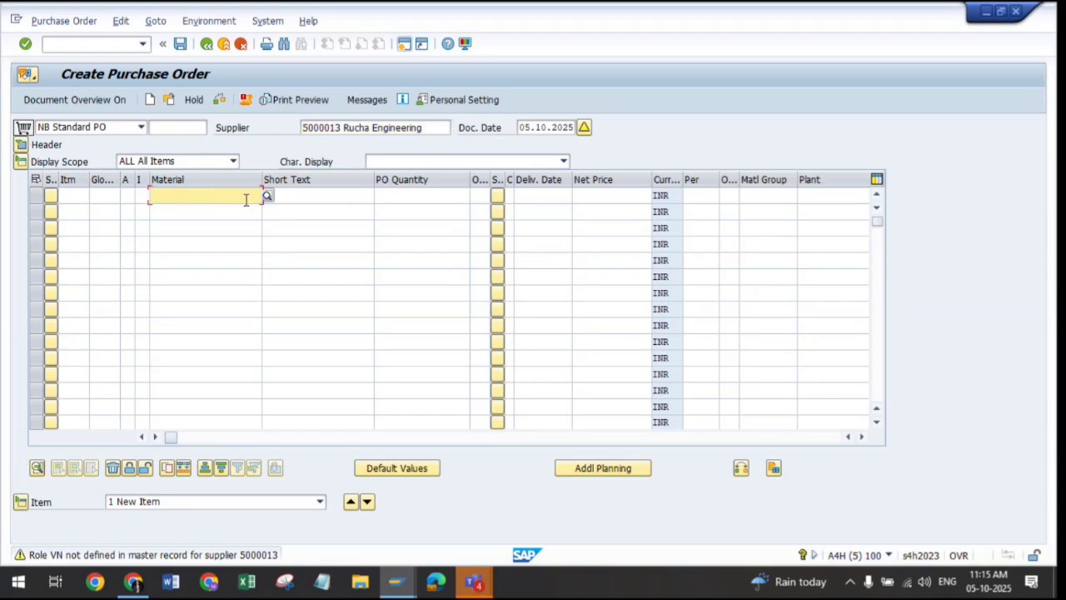
click(267, 196)
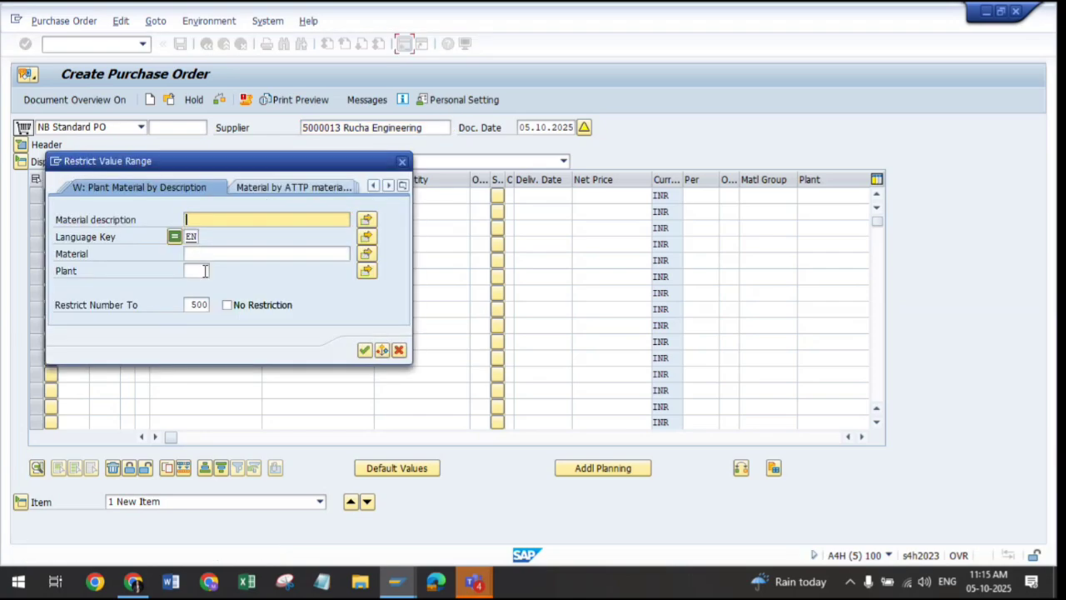
click(205, 271)
text(rel0)
key(Return)
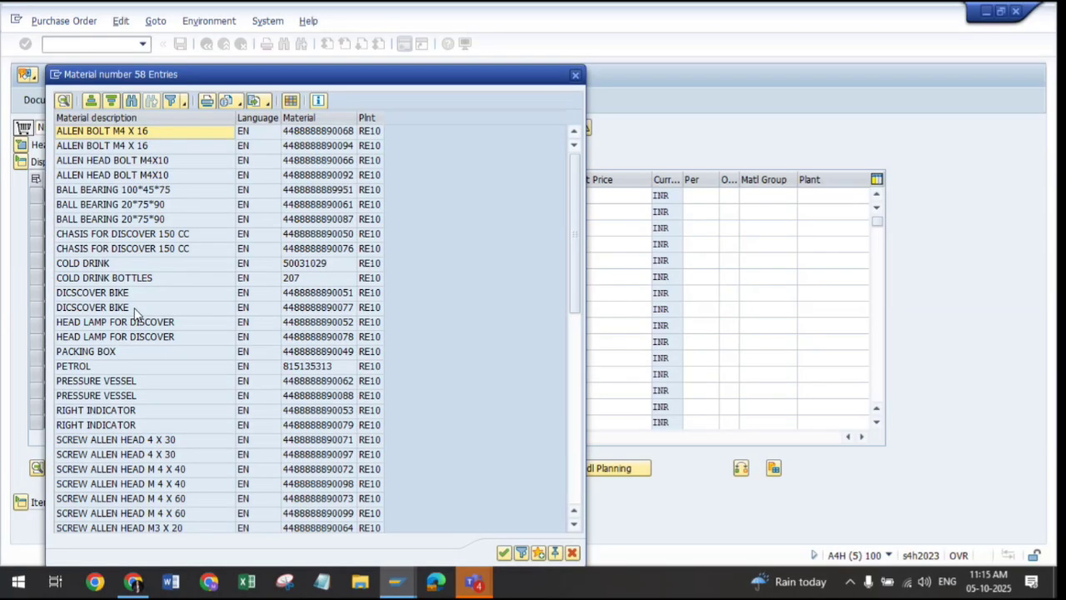
scroll(119, 370, down, 2)
double_click(121, 280)
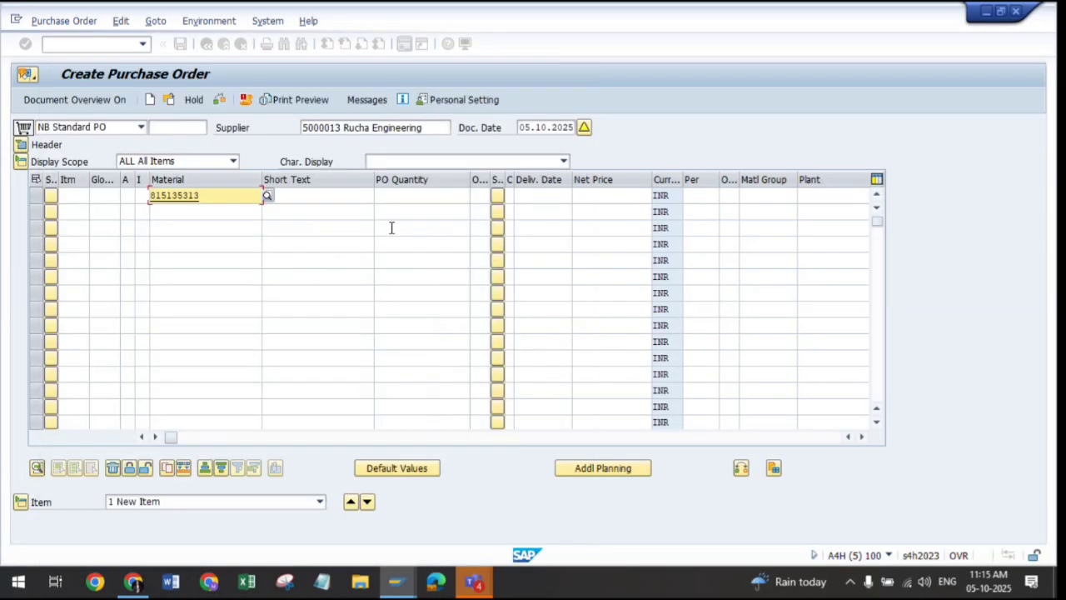
Set the Petrol item's PO quantity to 1000 and confirm the item
click(394, 197)
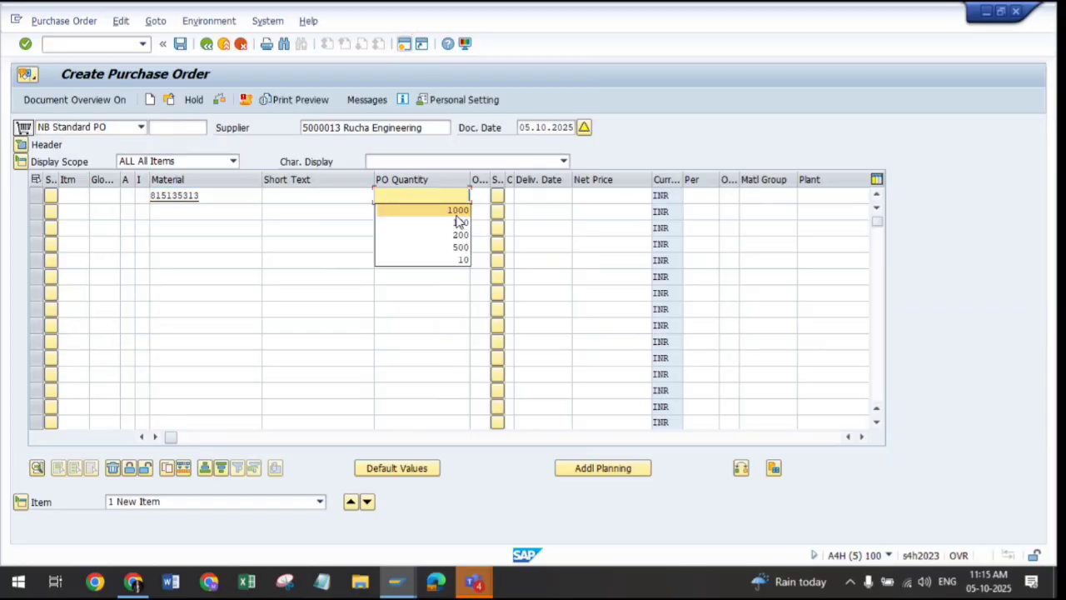
click(458, 210)
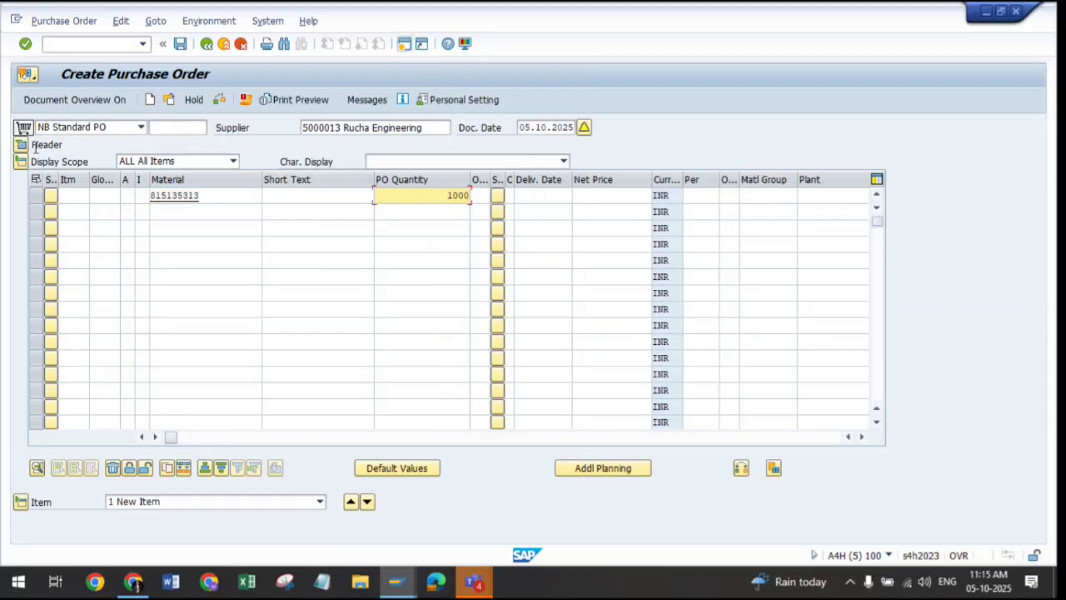
key(Return)
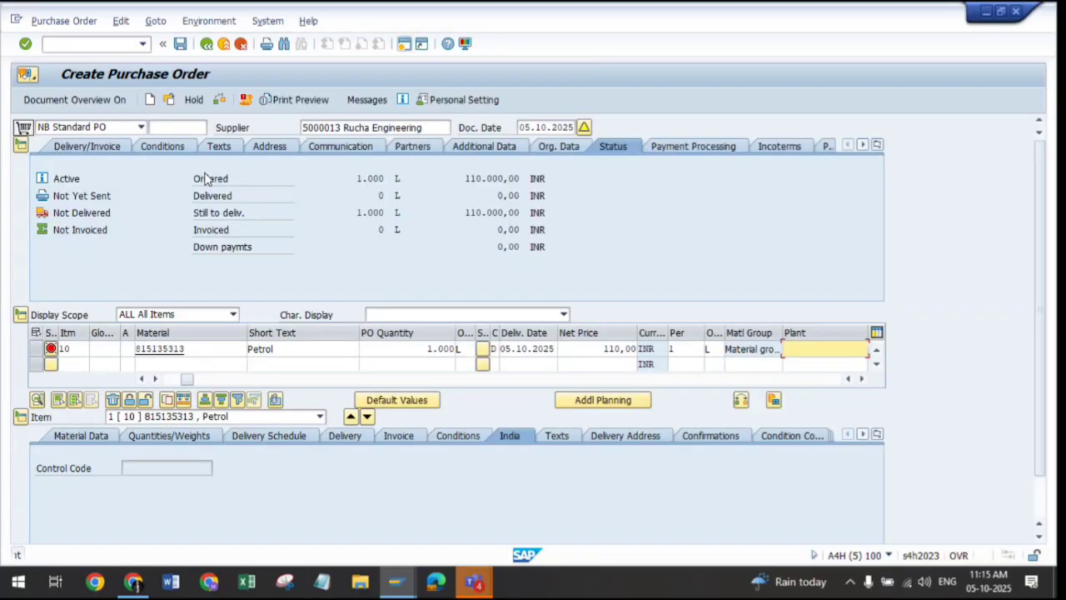
Check the header's organizational data and set the Petrol item's plant to RE10
click(568, 149)
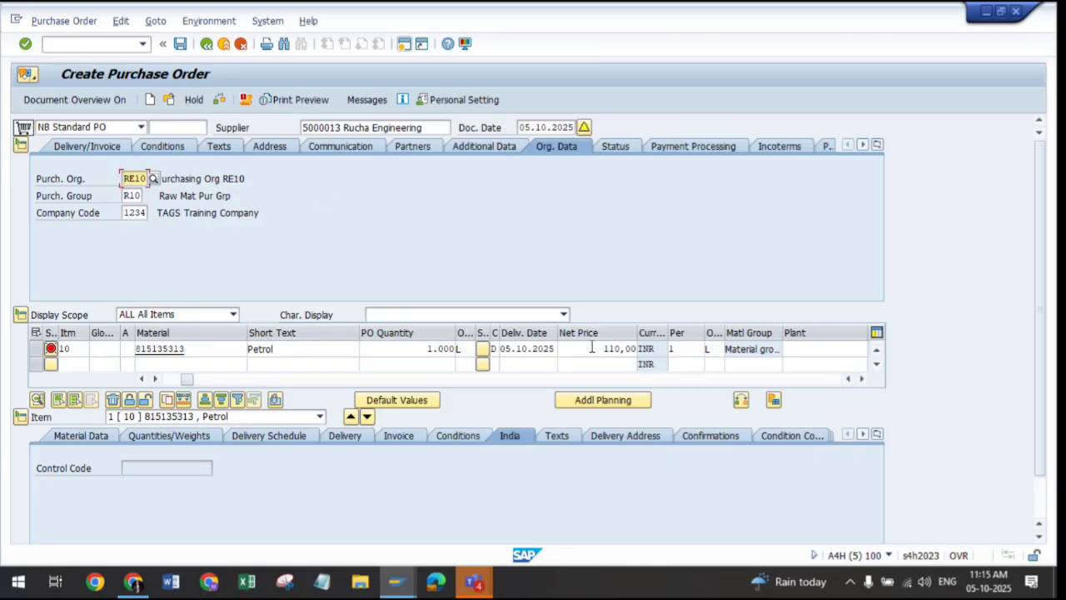
click(836, 352)
drag(596, 349, 645, 352)
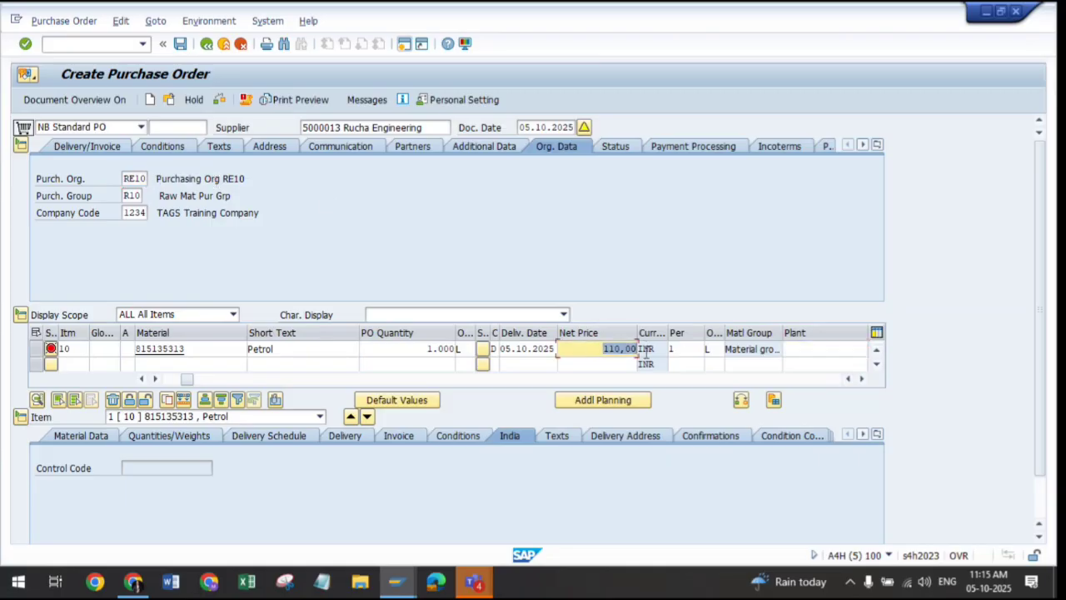
click(797, 350)
text(re10)
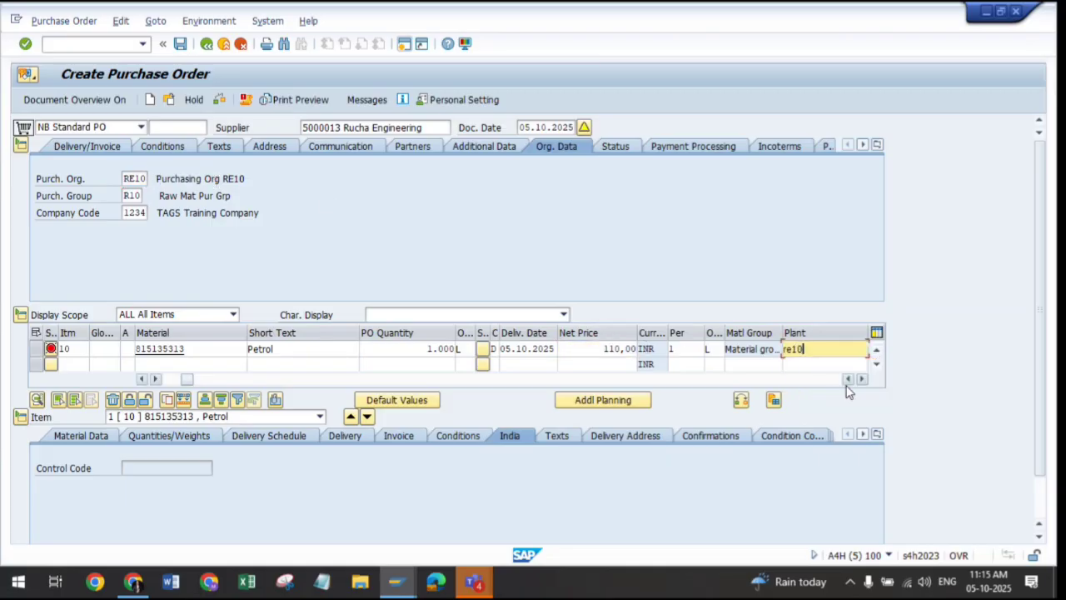
click(861, 379)
click(861, 379)
click(674, 354)
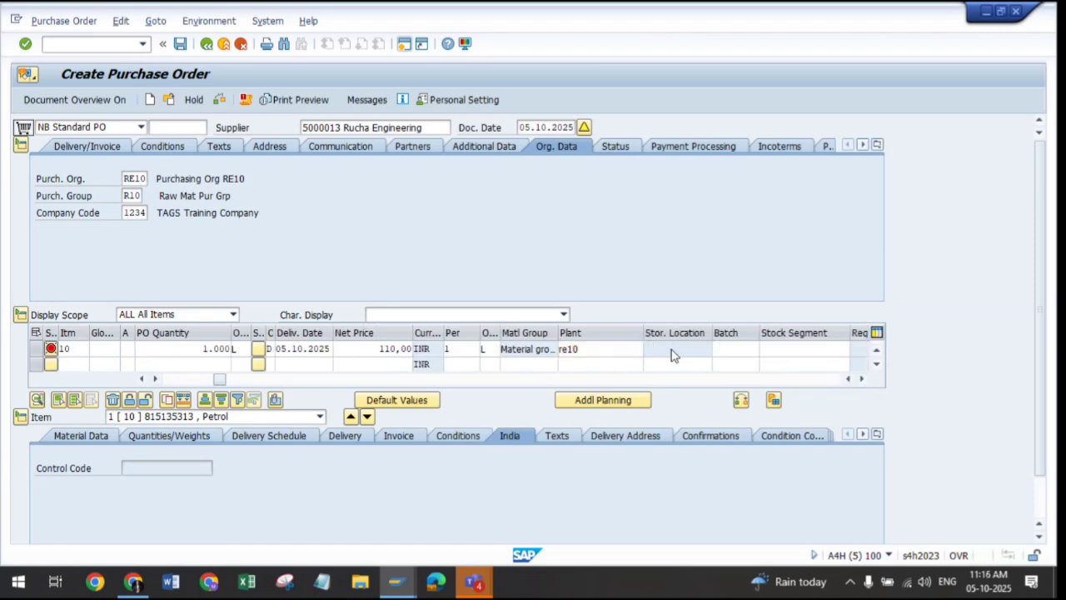
key(Return)
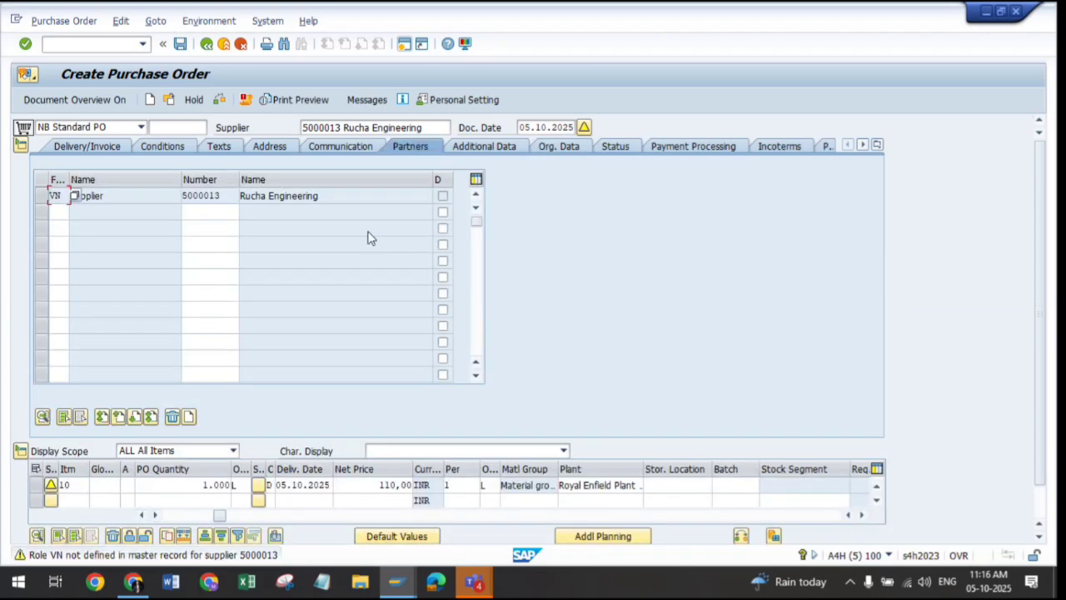
Collapse the header details and set the Petrol item's storage location to RM00
click(21, 145)
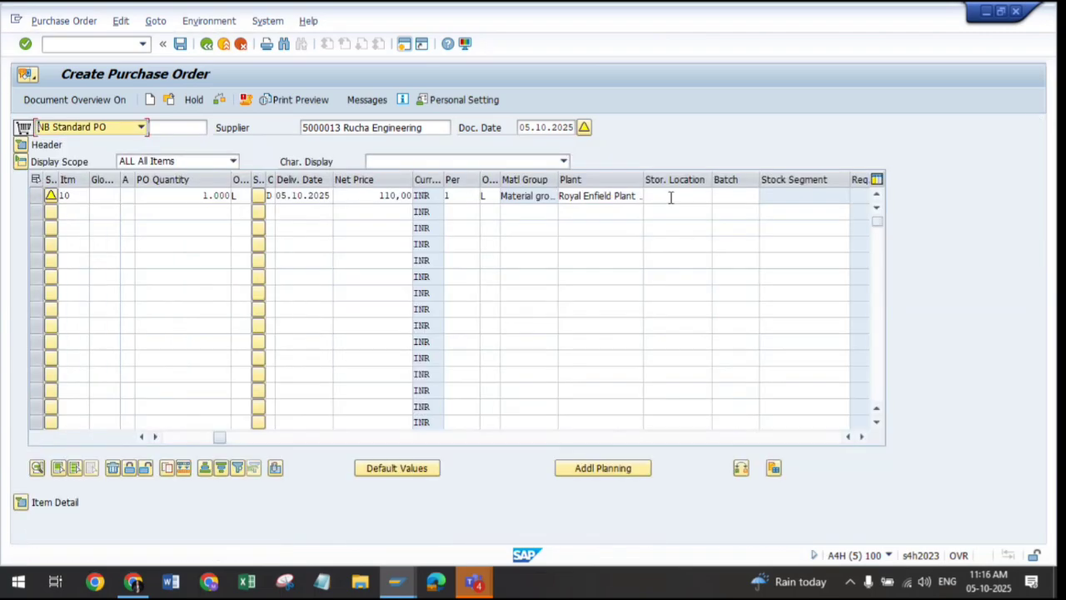
click(671, 197)
click(676, 219)
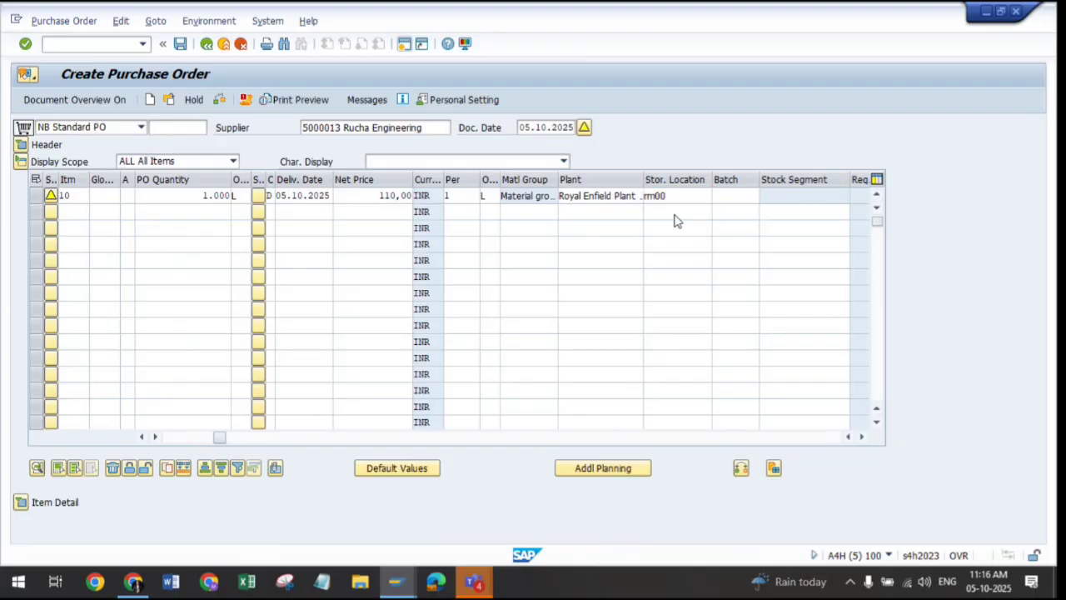
key(Return)
drag(219, 437, 18, 442)
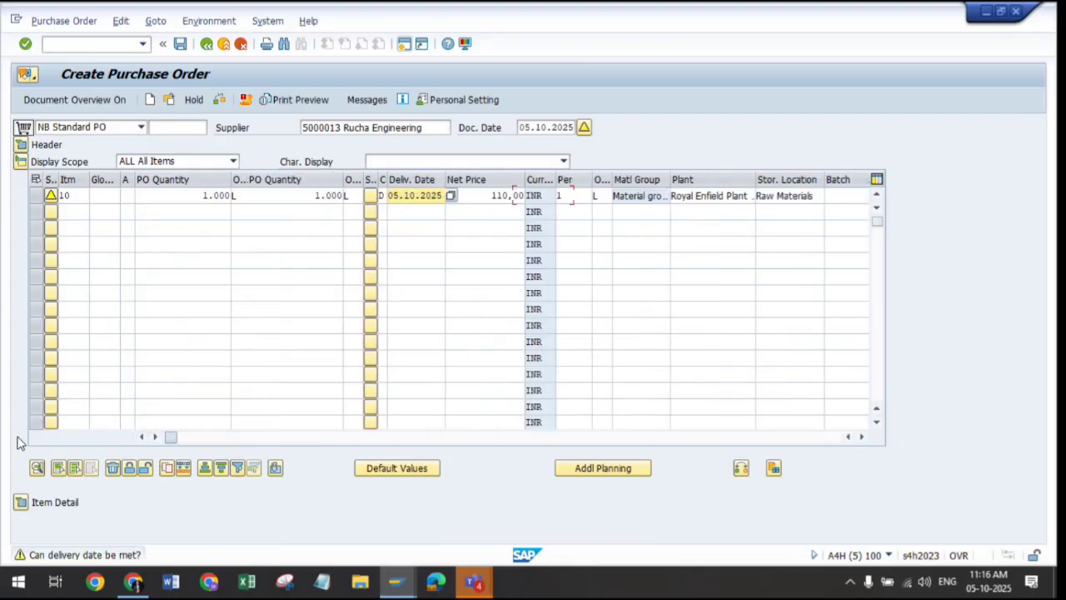
Examine the Petrol item's pricing conditions, including the OTB Procurement value, and its order quantity
click(20, 503)
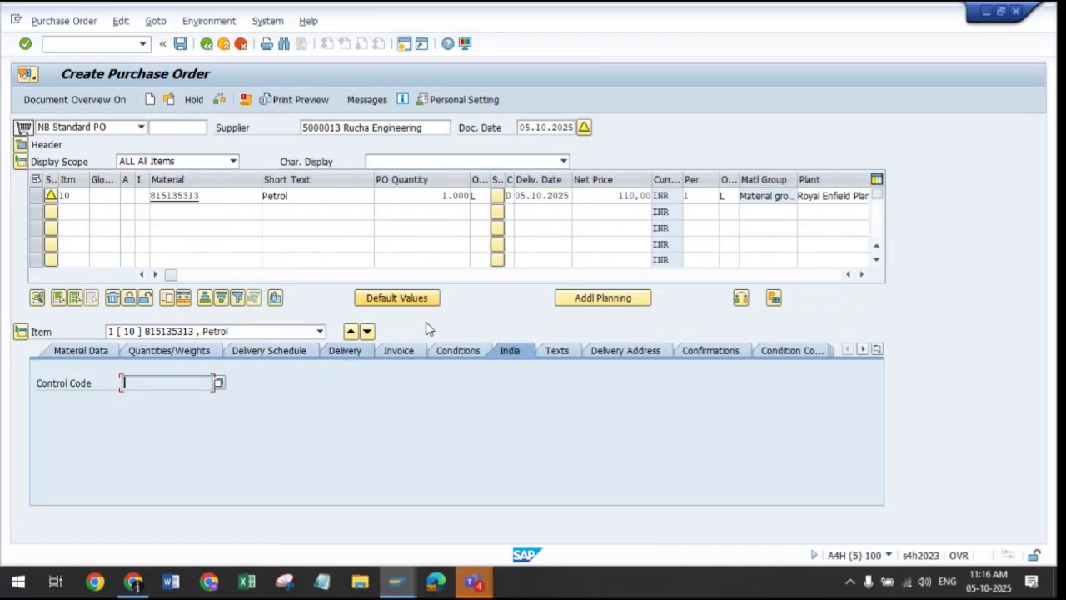
click(456, 352)
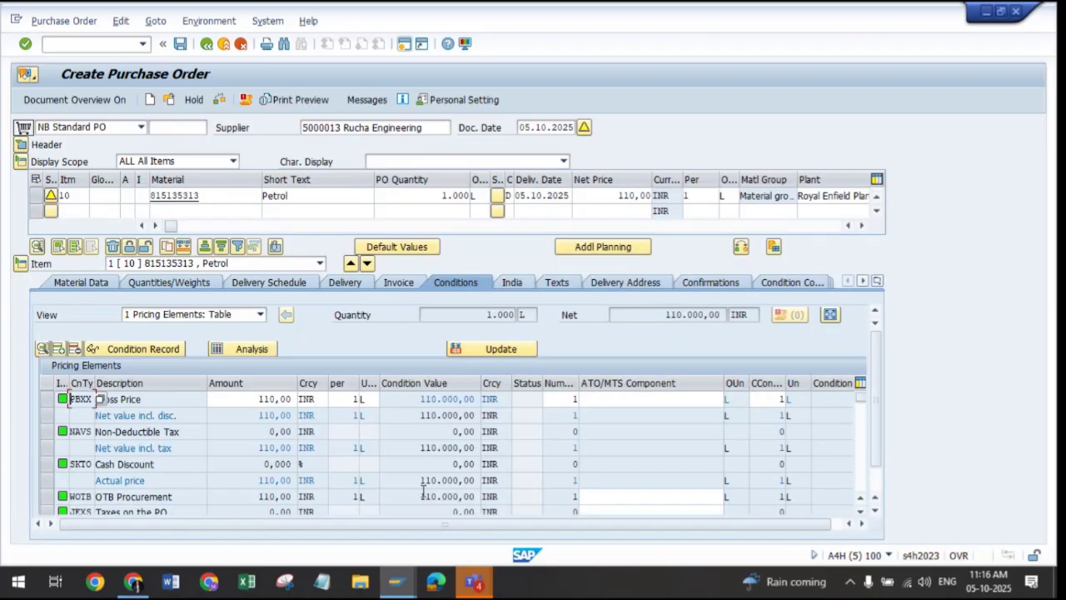
scroll(423, 491, down, 3)
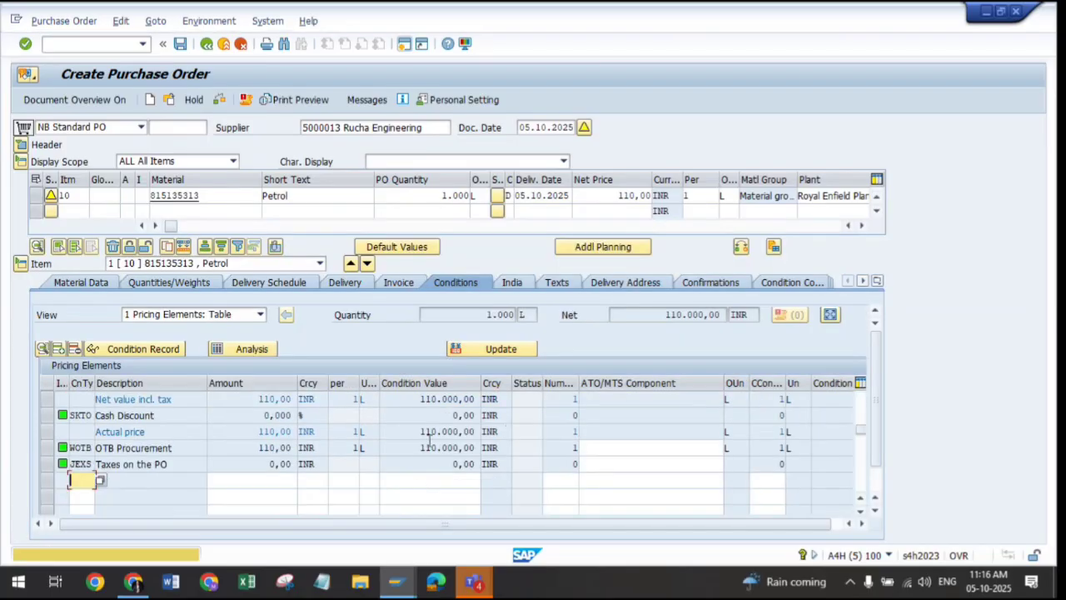
drag(421, 447, 477, 448)
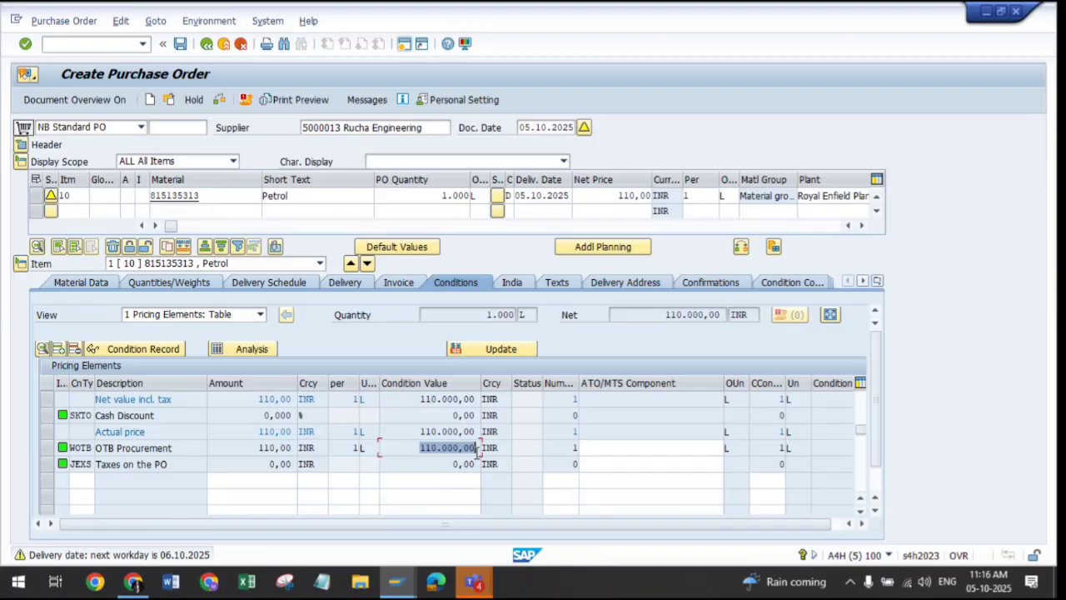
double_click(467, 195)
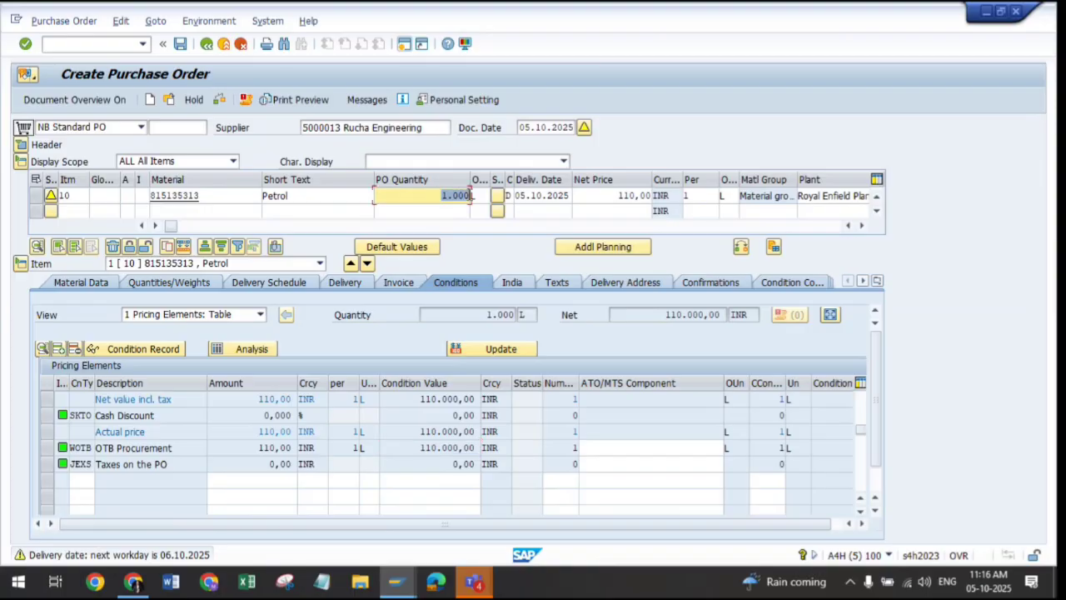
click(20, 264)
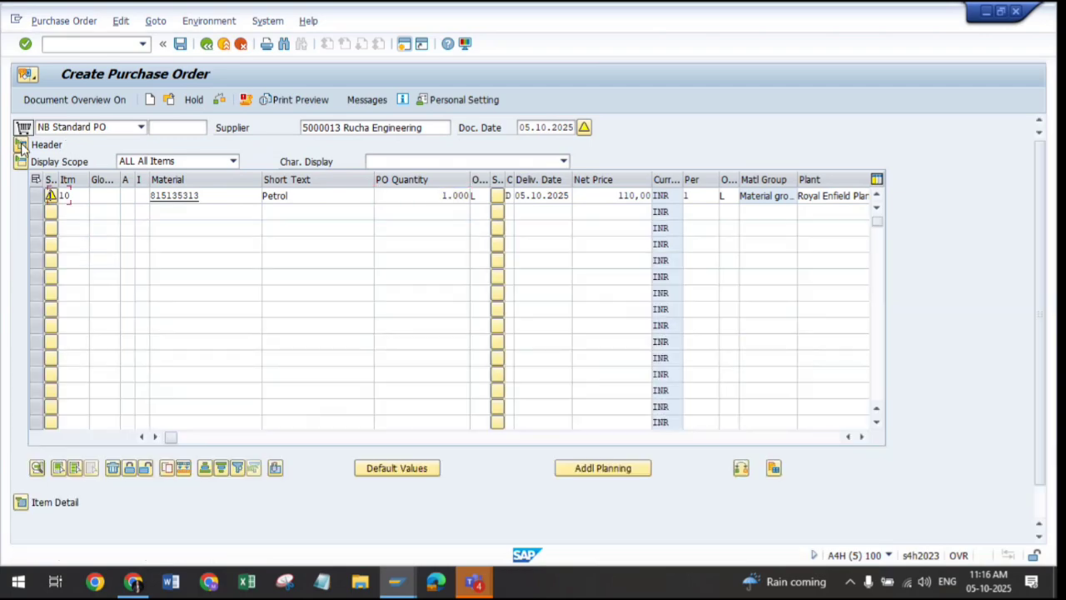
Examine the retention and down payment category fields in the purchase order header's payment processing data
click(21, 145)
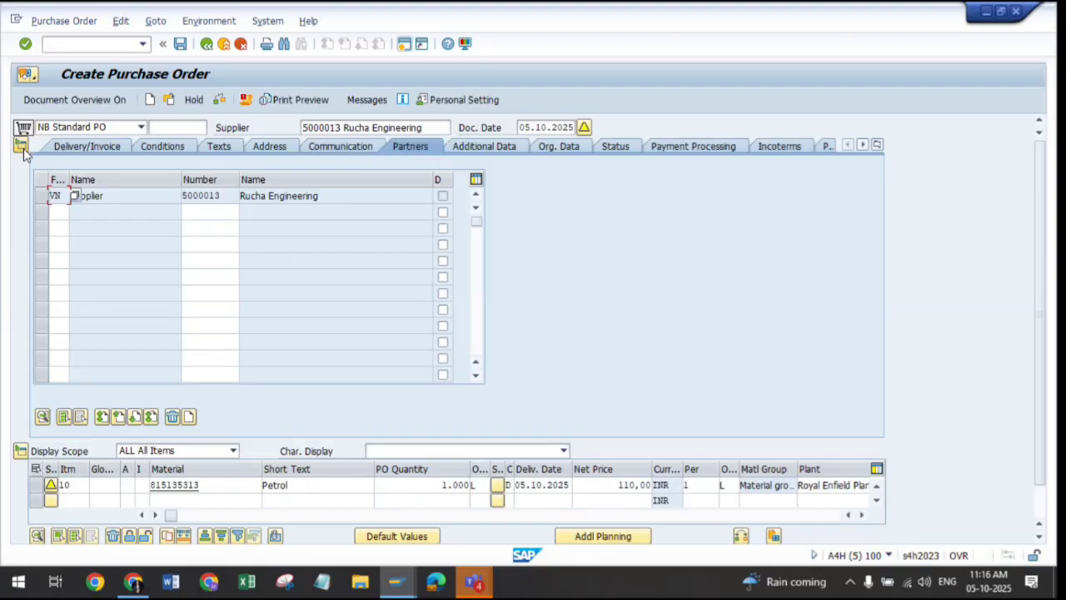
click(688, 148)
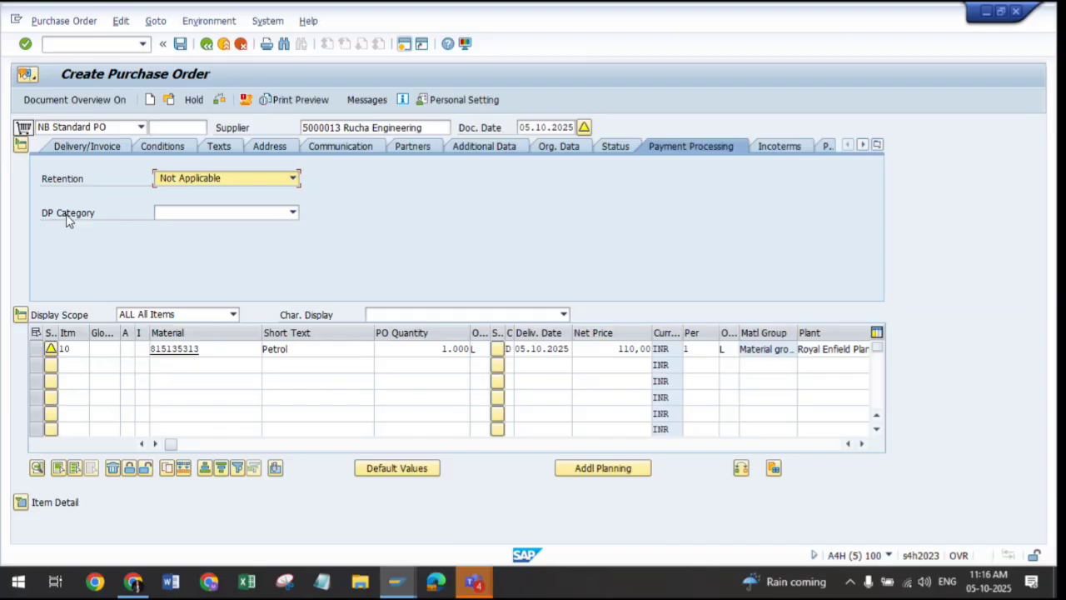
click(21, 147)
Examine the down payment category options in the Petrol item's invoice data without choosing one
click(21, 503)
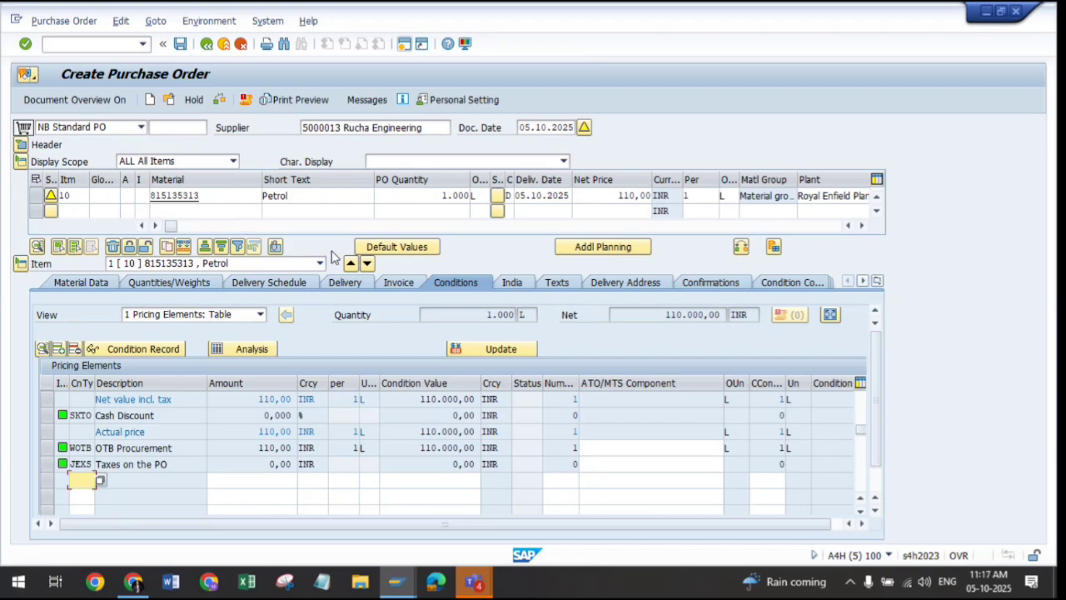
click(397, 285)
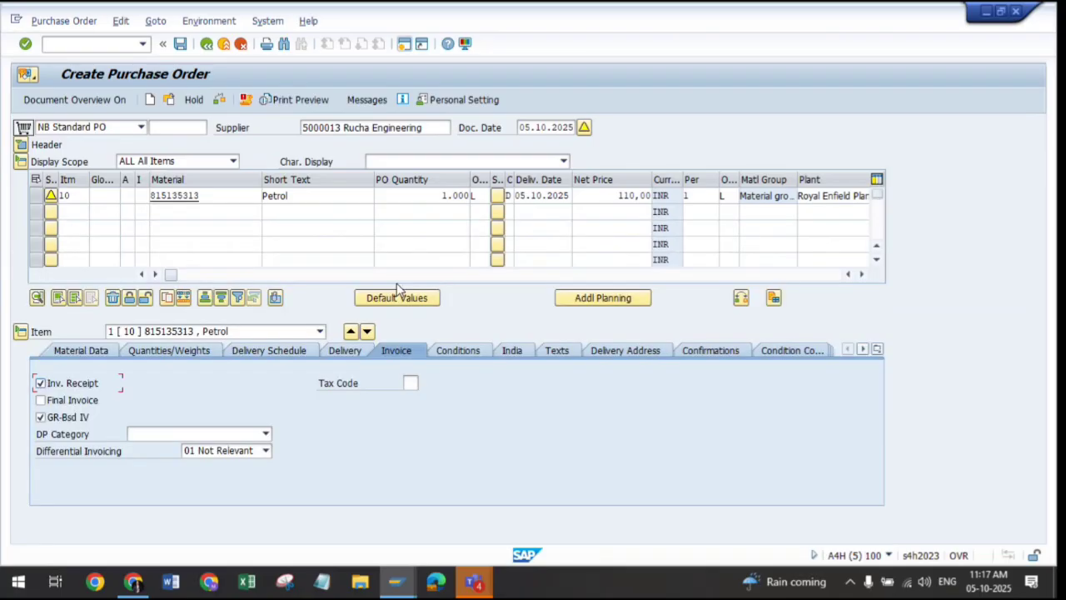
click(321, 332)
click(221, 348)
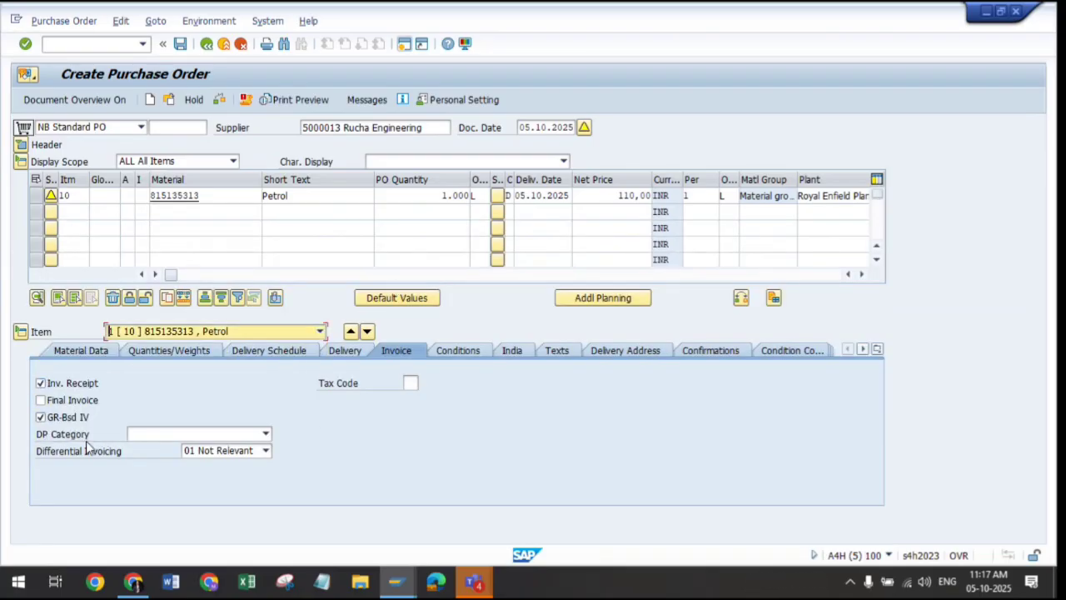
click(266, 434)
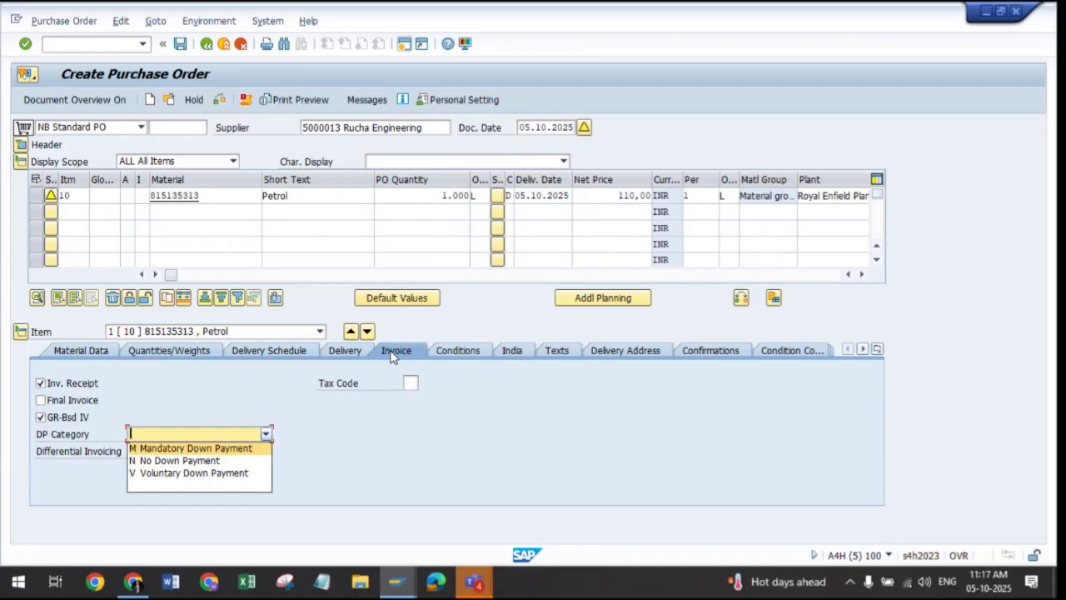
click(207, 397)
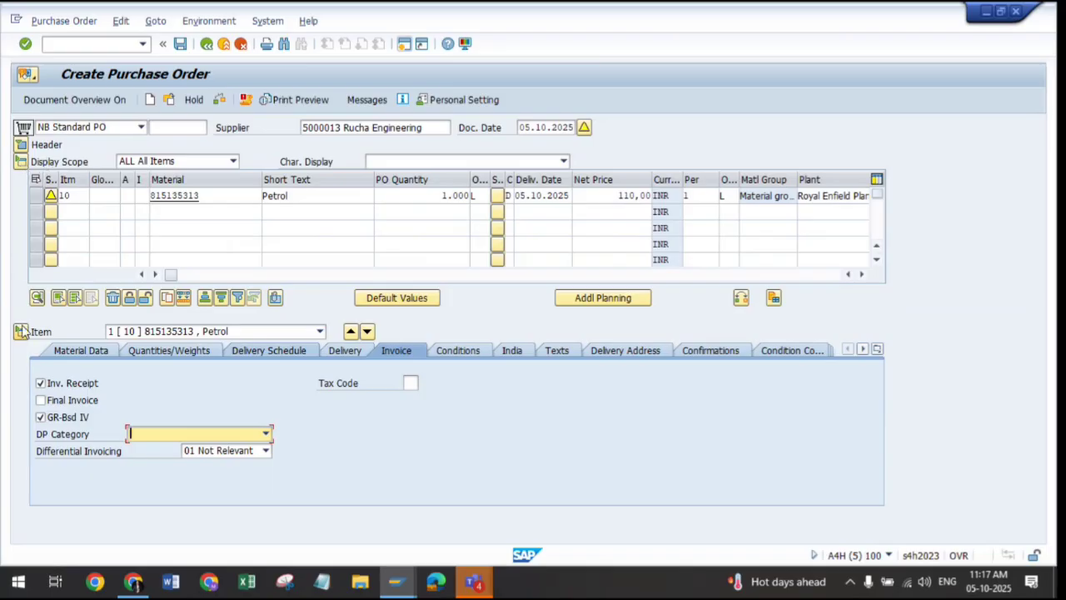
Set the header's down payment category to M Mandatory Down Payment with a down payment of 50 percent
click(21, 145)
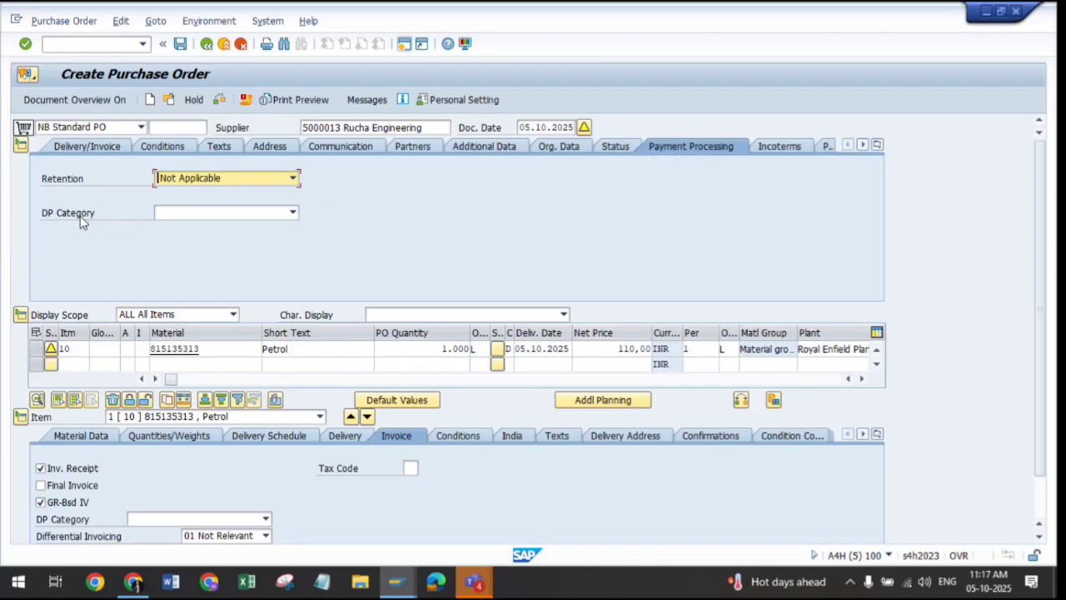
click(293, 213)
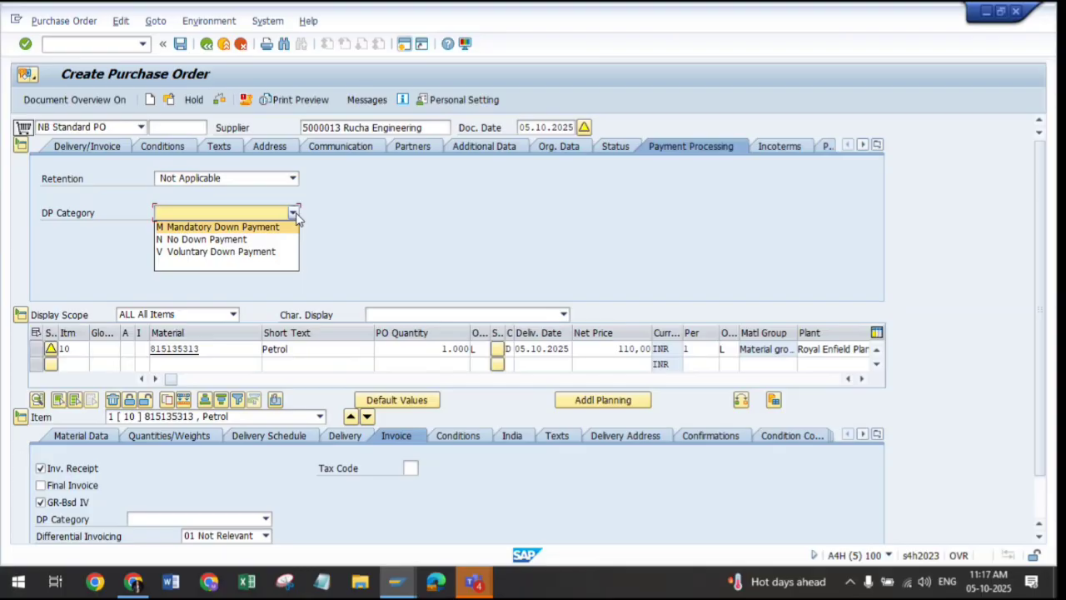
click(201, 229)
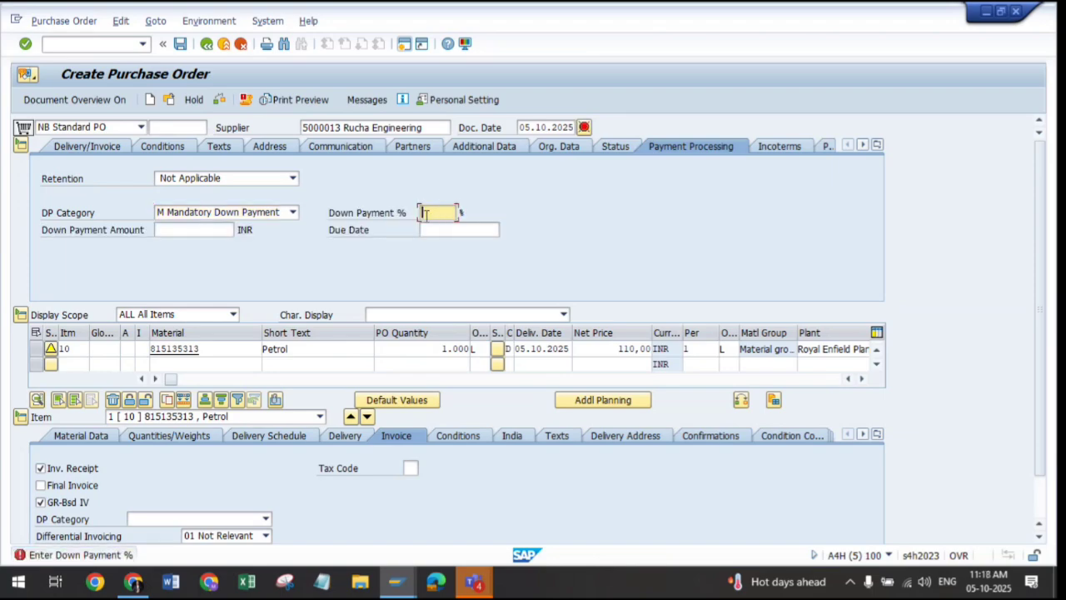
click(210, 229)
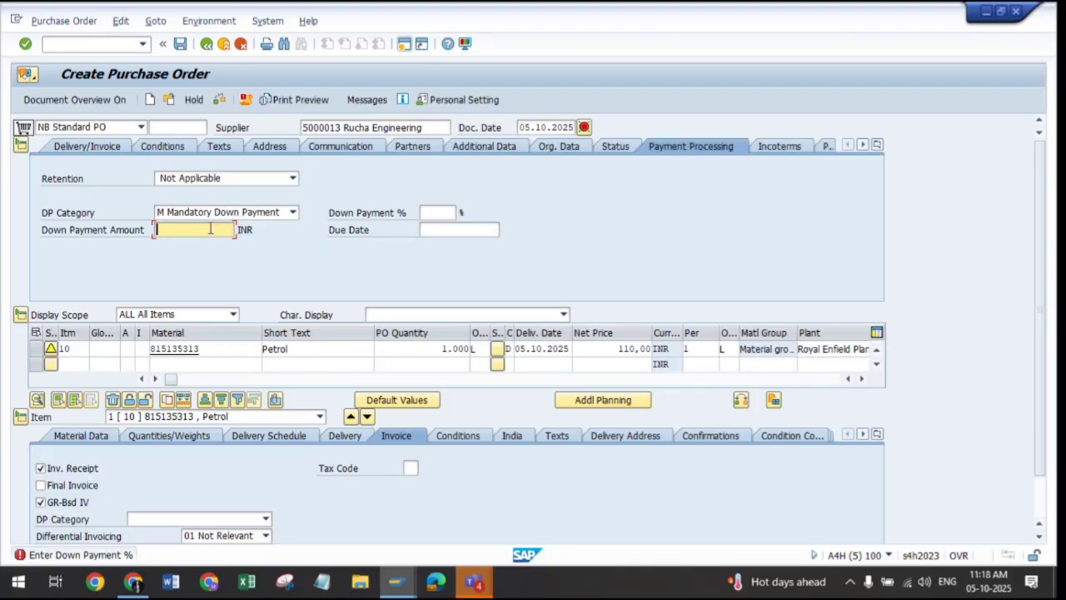
click(450, 213)
text(50)
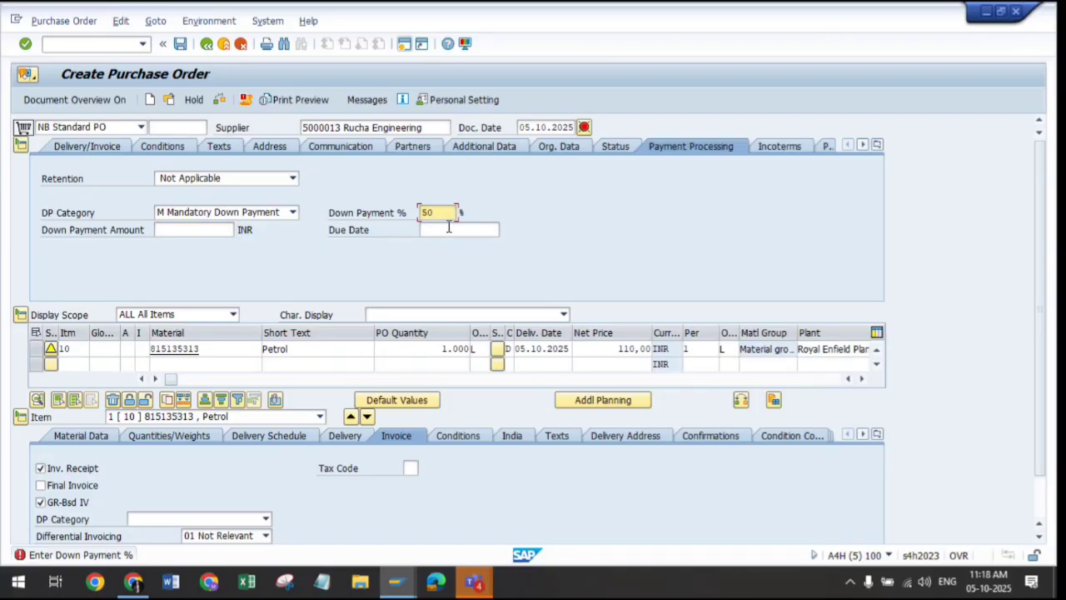
Set the header down payment's due date to 05.10.2025
click(448, 230)
click(506, 229)
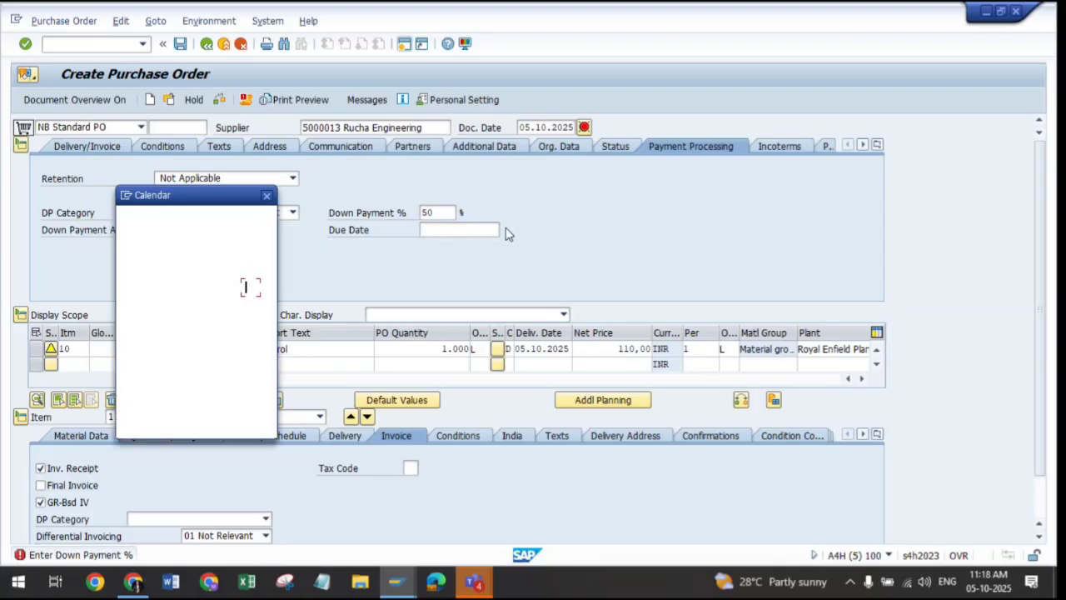
double_click(253, 287)
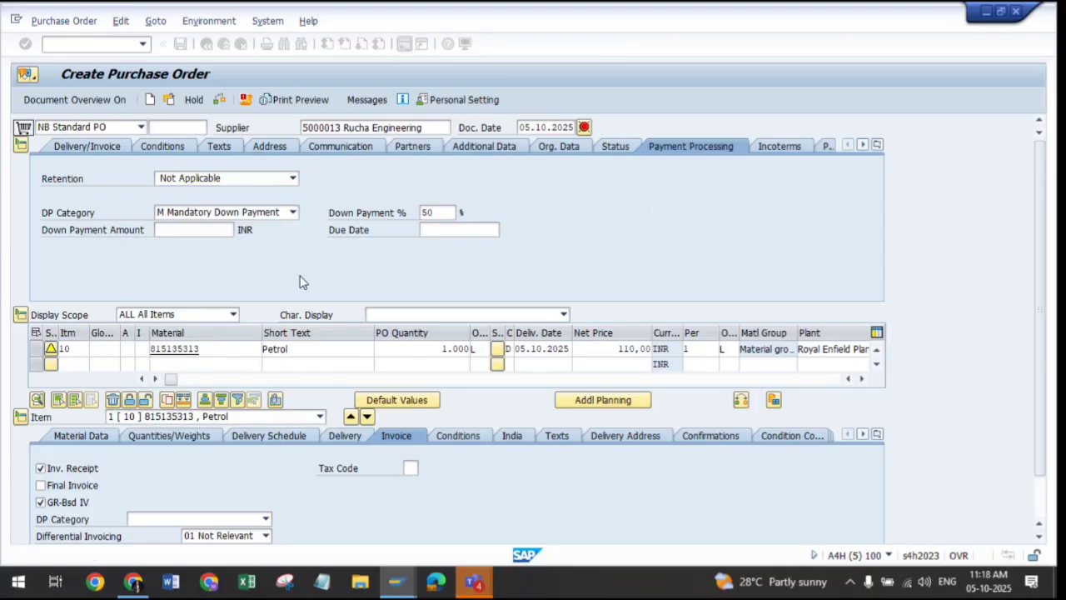
key(Return)
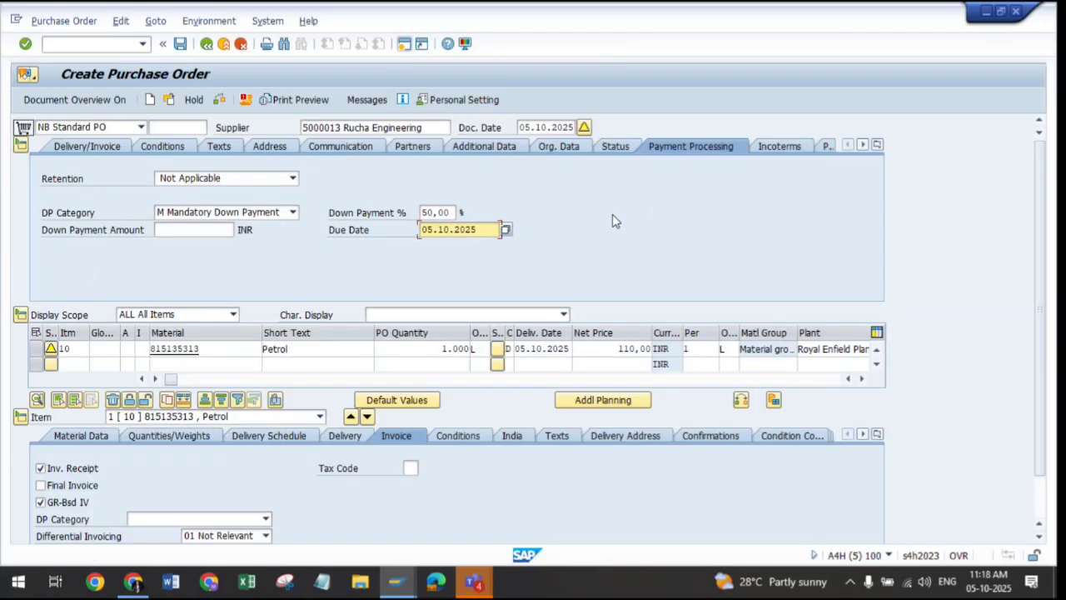
Check the purchase order so that the header's down payment amount is calculated from the percentage
click(185, 230)
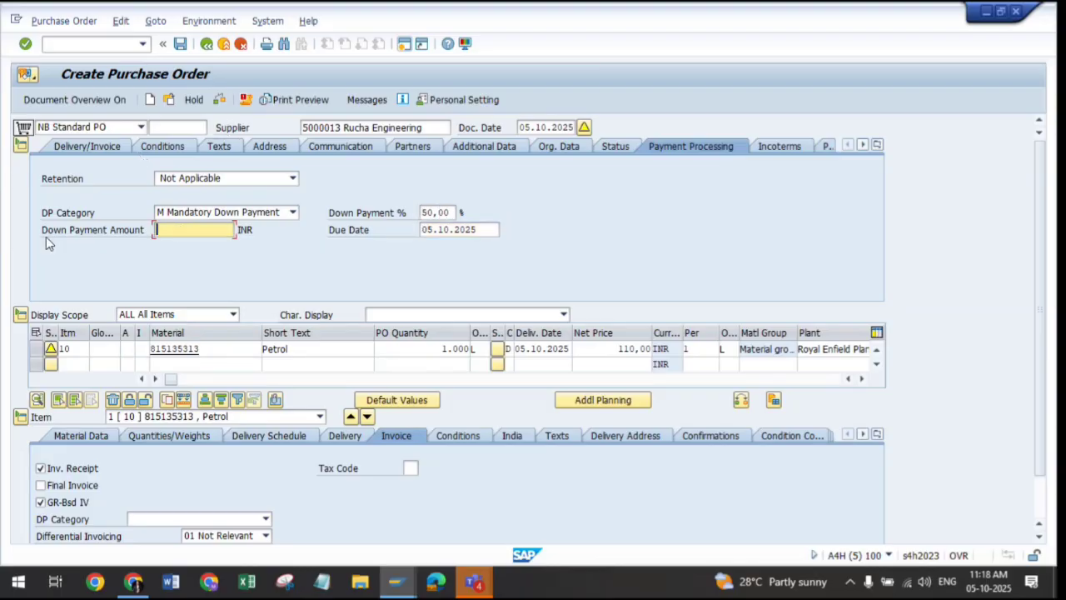
click(219, 100)
click(220, 100)
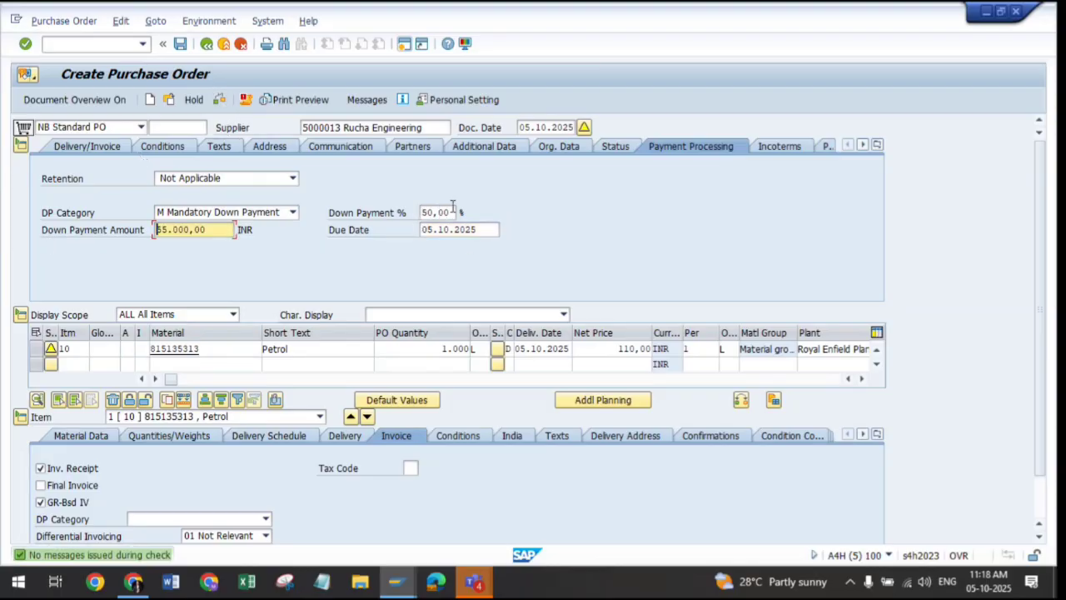
Examine the header's down payment amount and the down payments line in the order's status data
drag(208, 230, 3, 225)
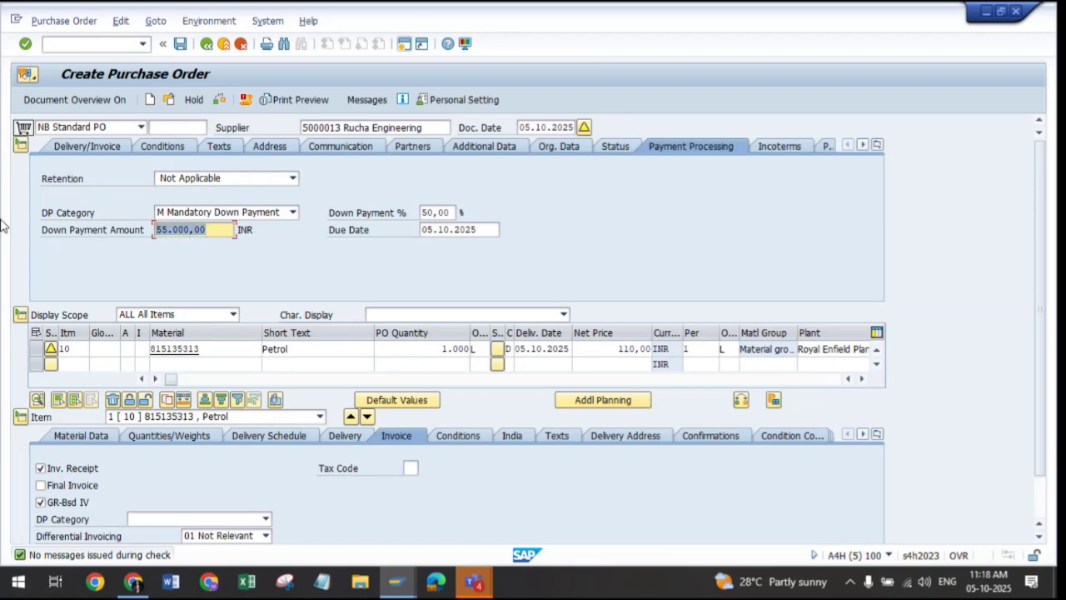
click(156, 231)
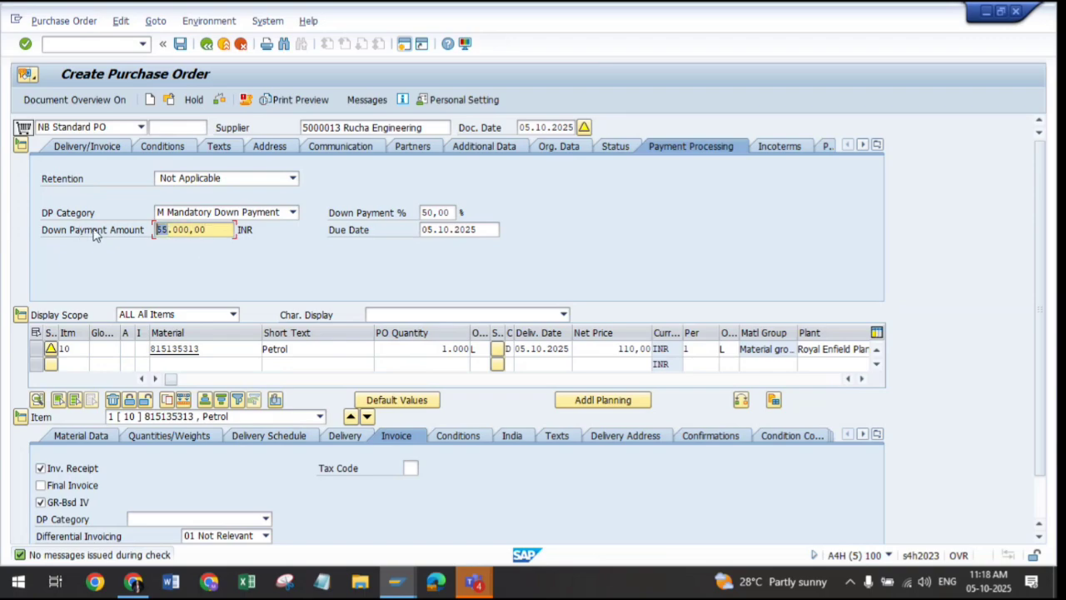
drag(208, 231, 3, 236)
click(206, 230)
drag(206, 231, 72, 232)
click(218, 101)
click(616, 147)
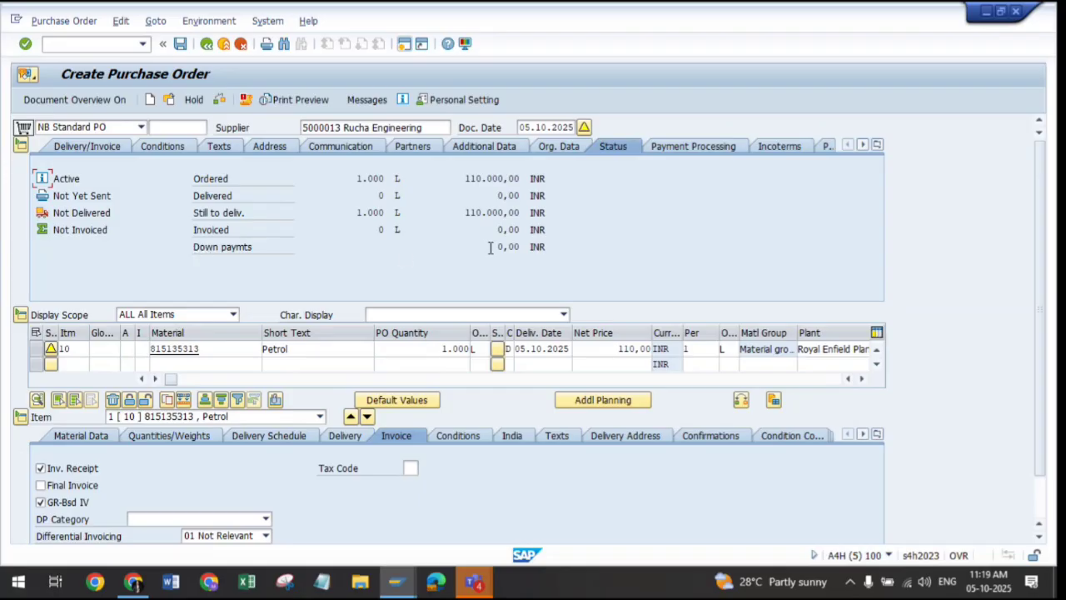
drag(493, 249, 571, 249)
click(707, 148)
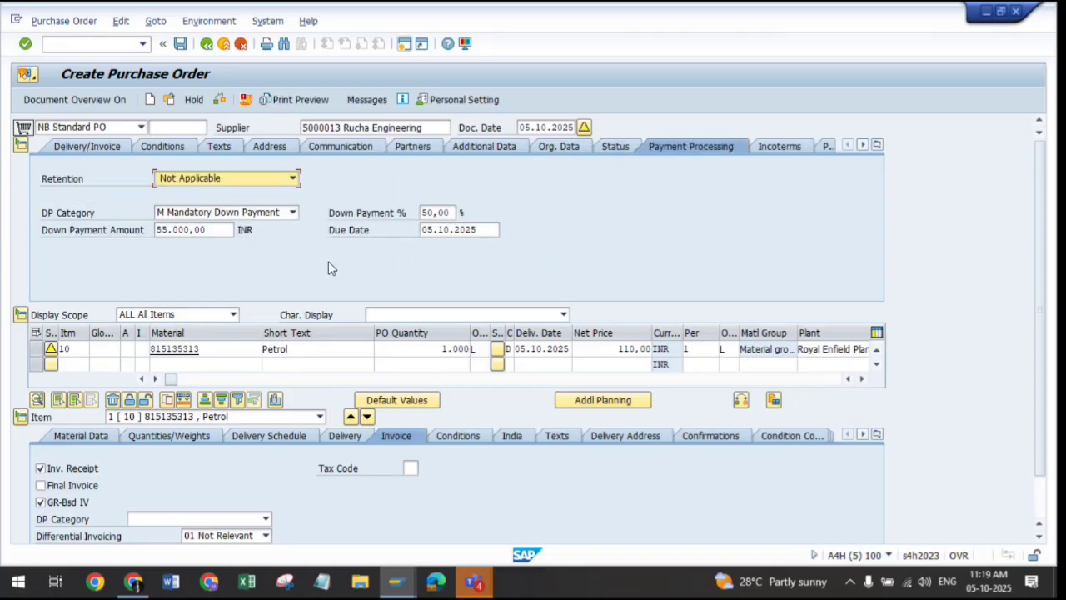
drag(217, 229, 47, 221)
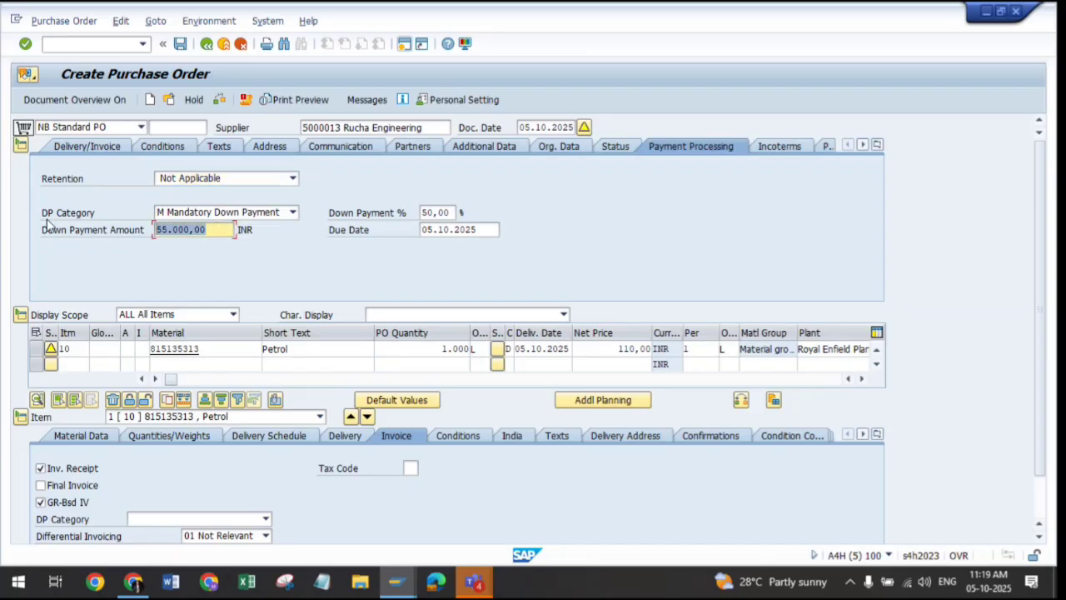
Save the purchase order
click(179, 45)
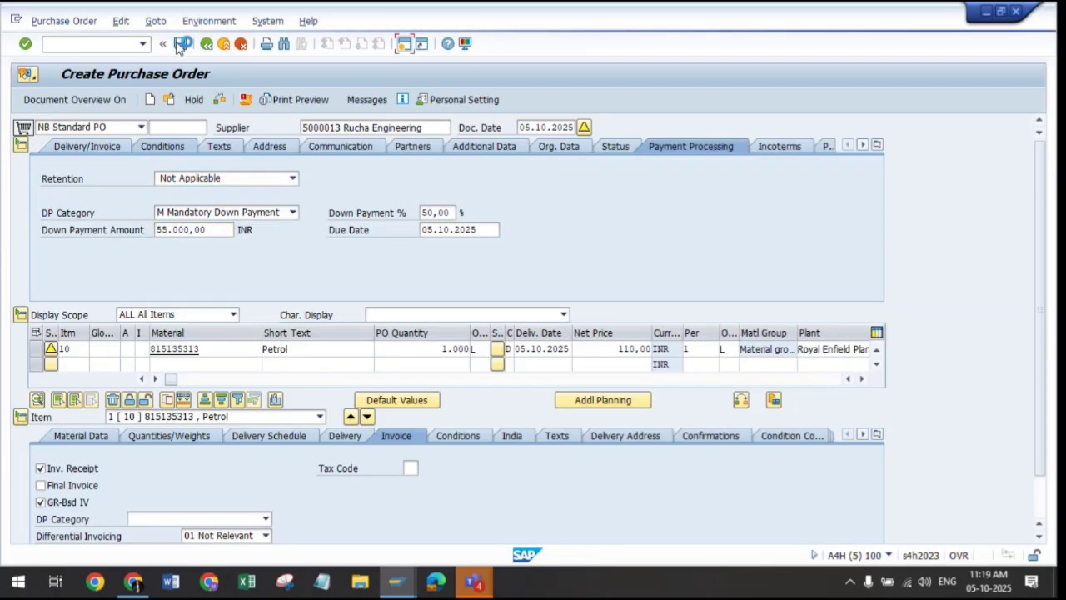
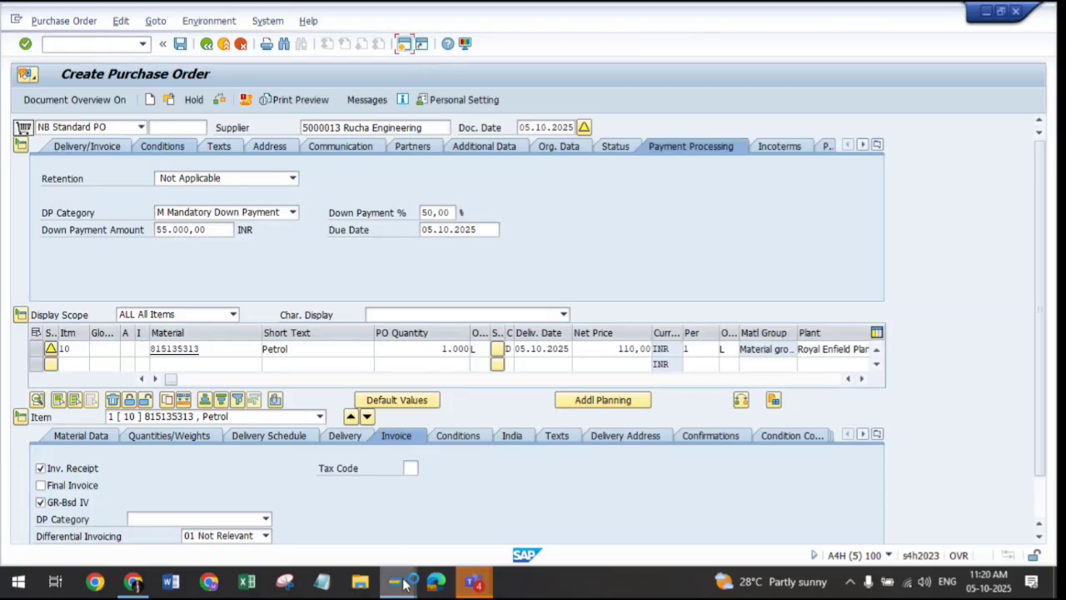
mouse_move(413, 577)
click(419, 546)
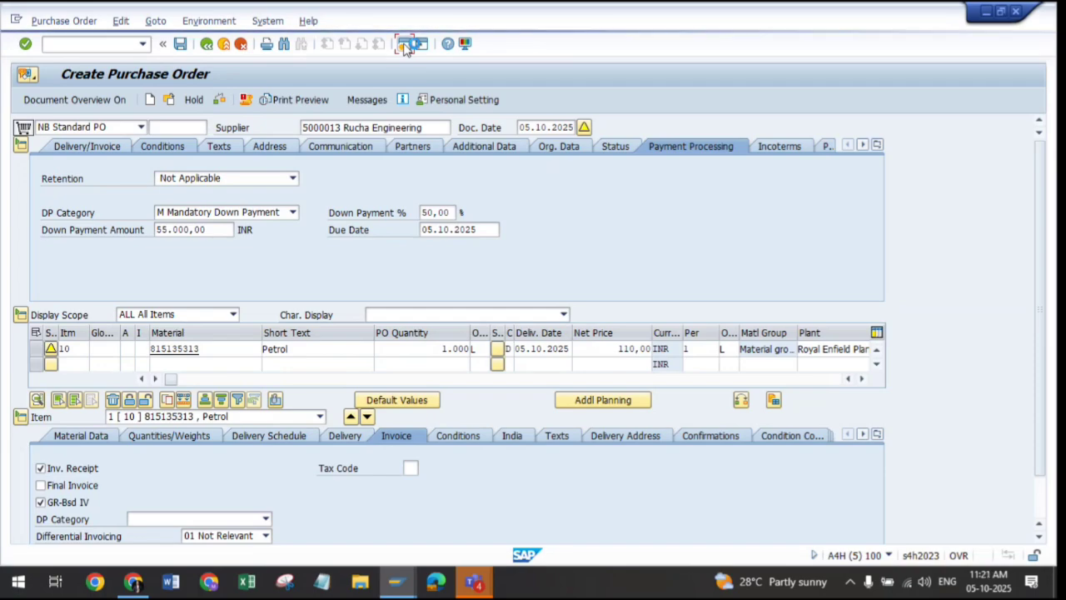
key(ctrl+s)
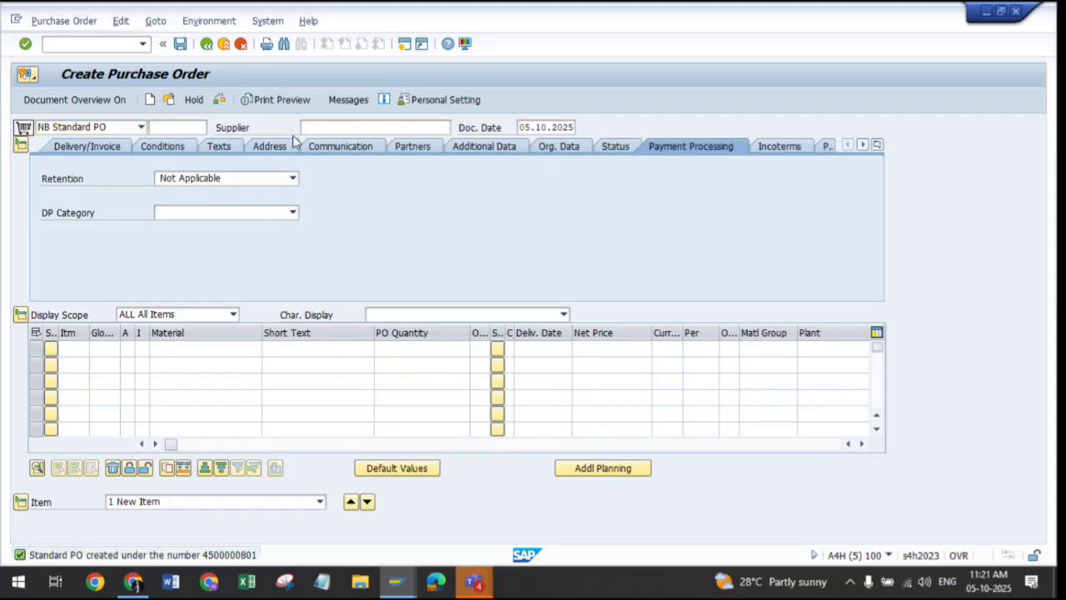
View the full creation message and highlight the purchase order number in it, leaving the message window minimized
double_click(212, 556)
click(116, 60)
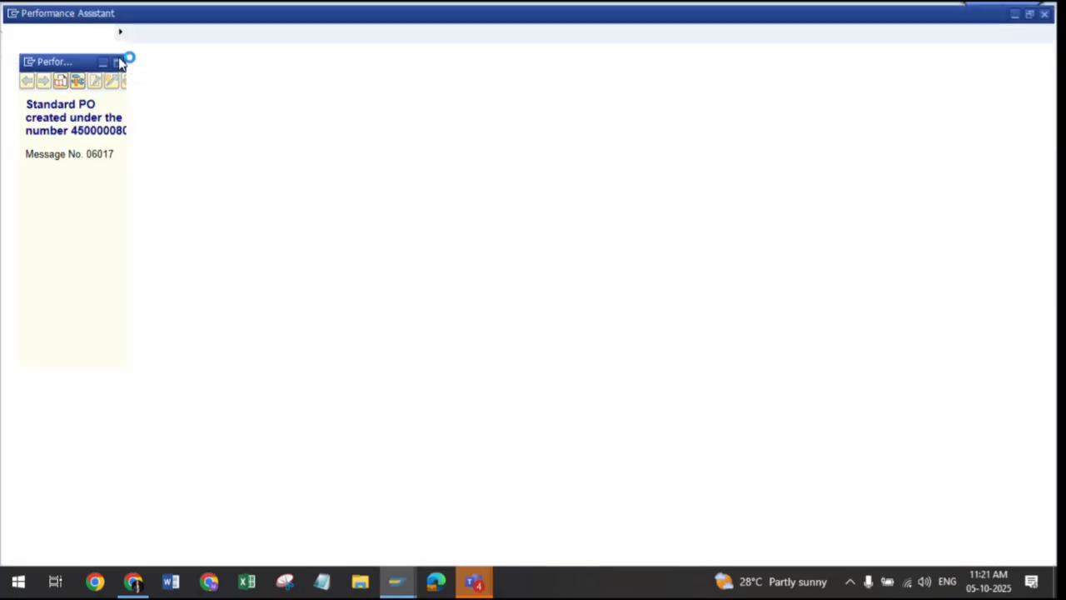
drag(223, 53, 291, 53)
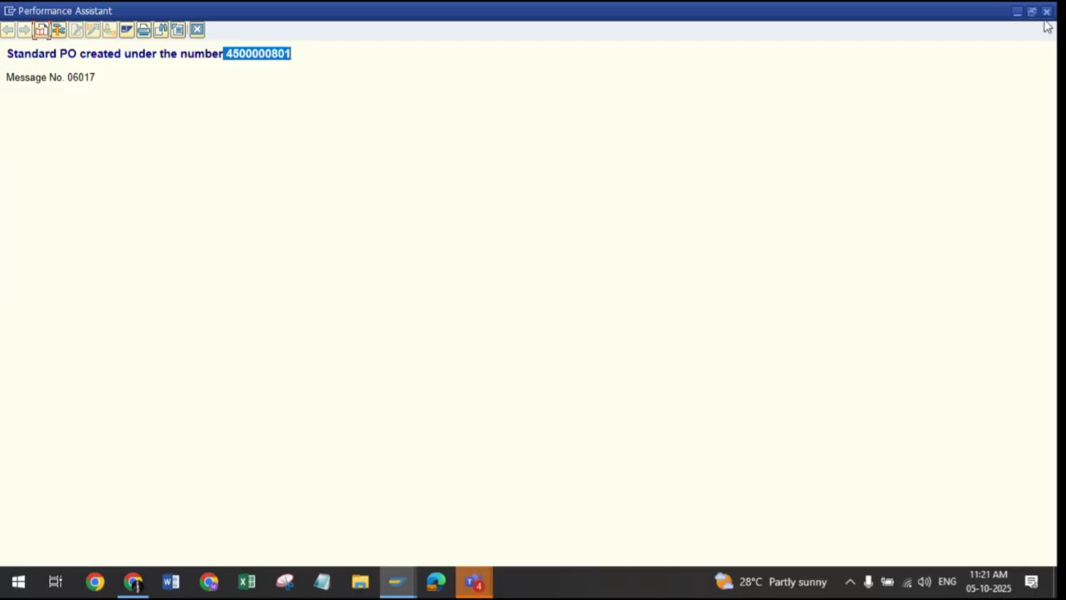
click(1016, 13)
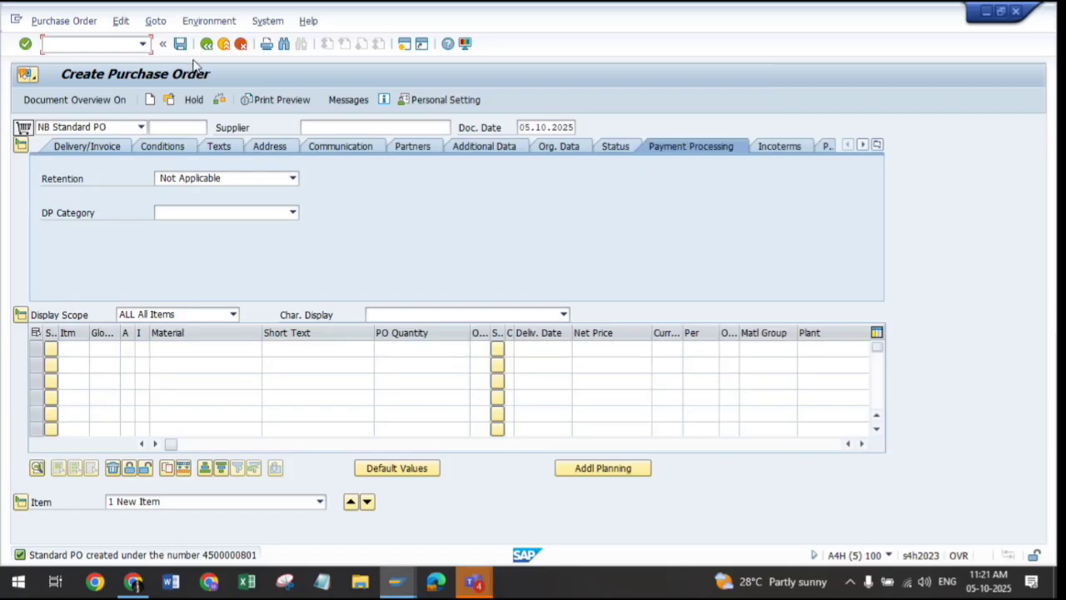
Display the saved purchase order and examine its down payment amount and percentage in the header's payment processing data
click(169, 99)
key(Return)
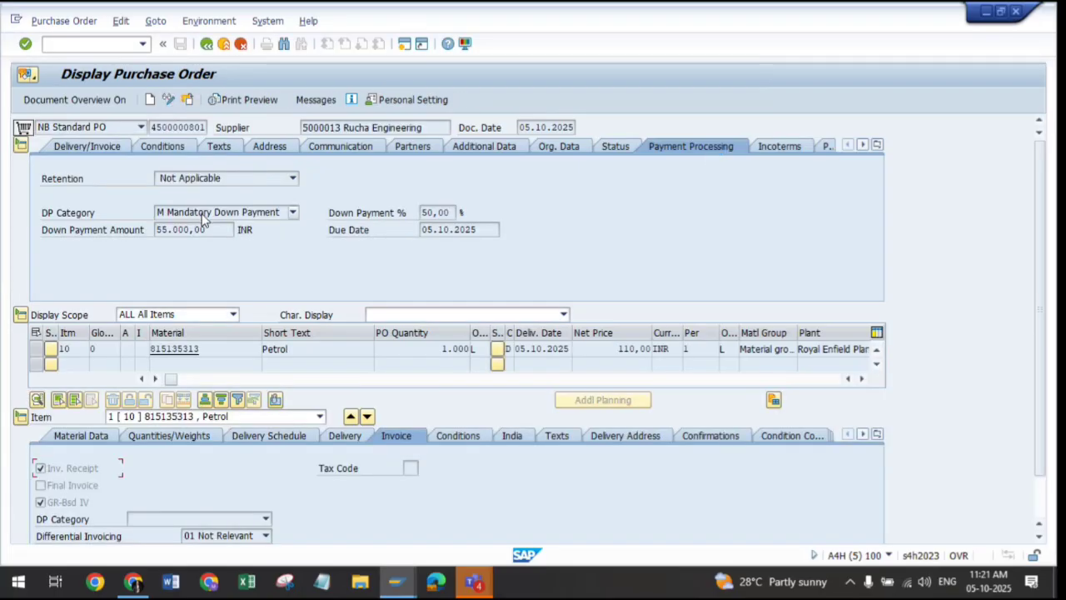
drag(208, 230, 62, 217)
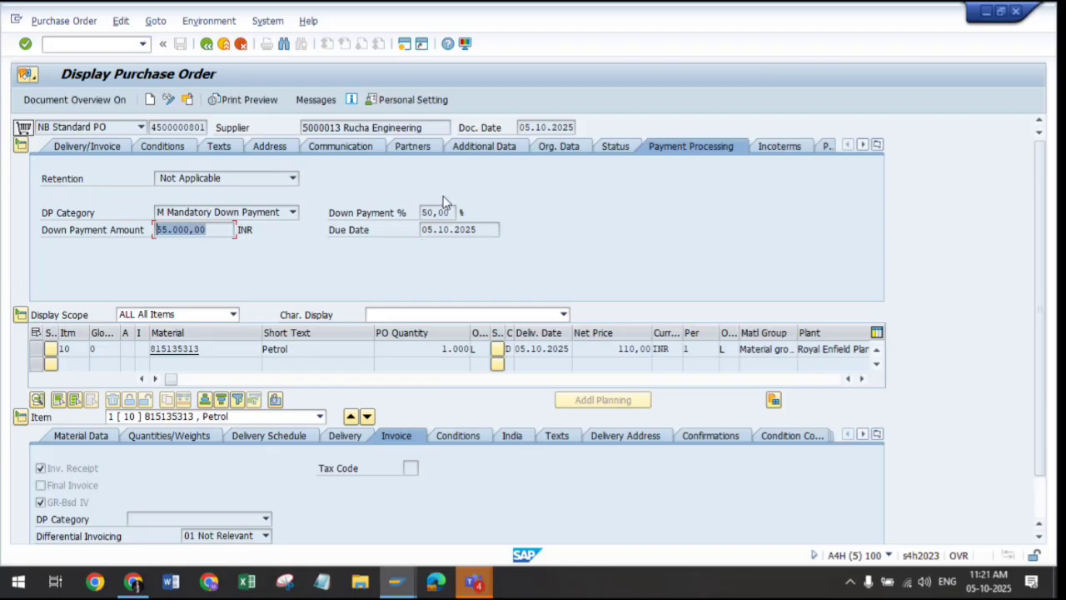
drag(454, 213, 104, 211)
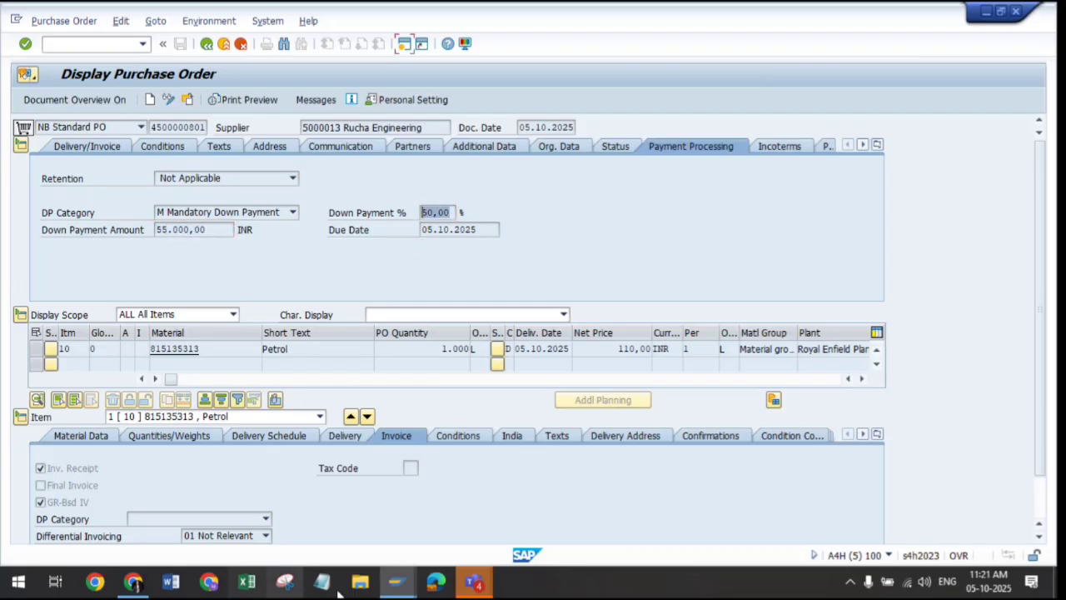
Start the down payment monitoring transaction ME2DP in a new session
mouse_move(395, 582)
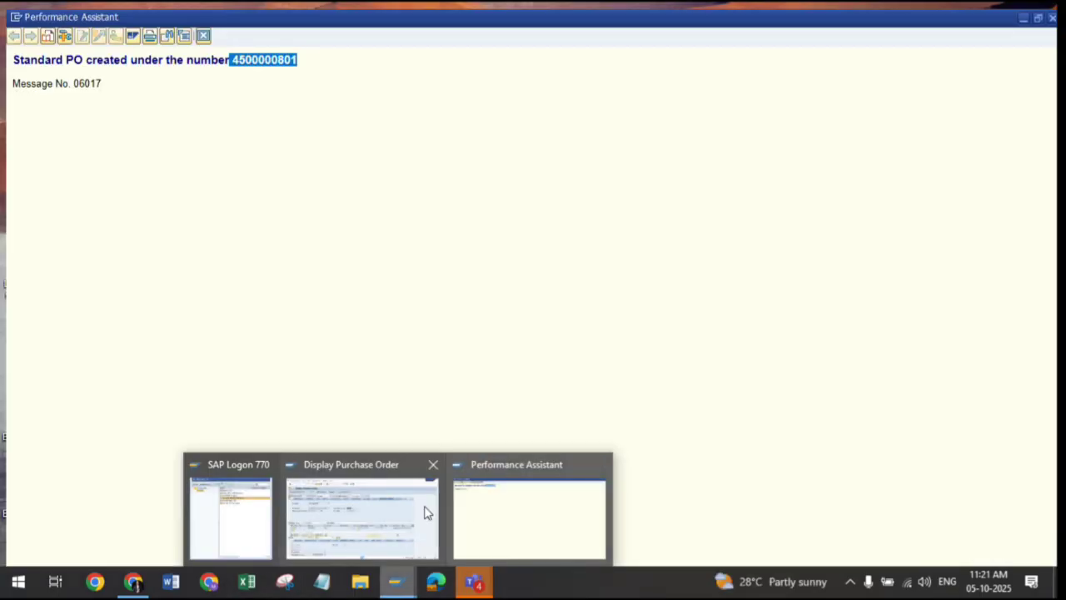
click(426, 511)
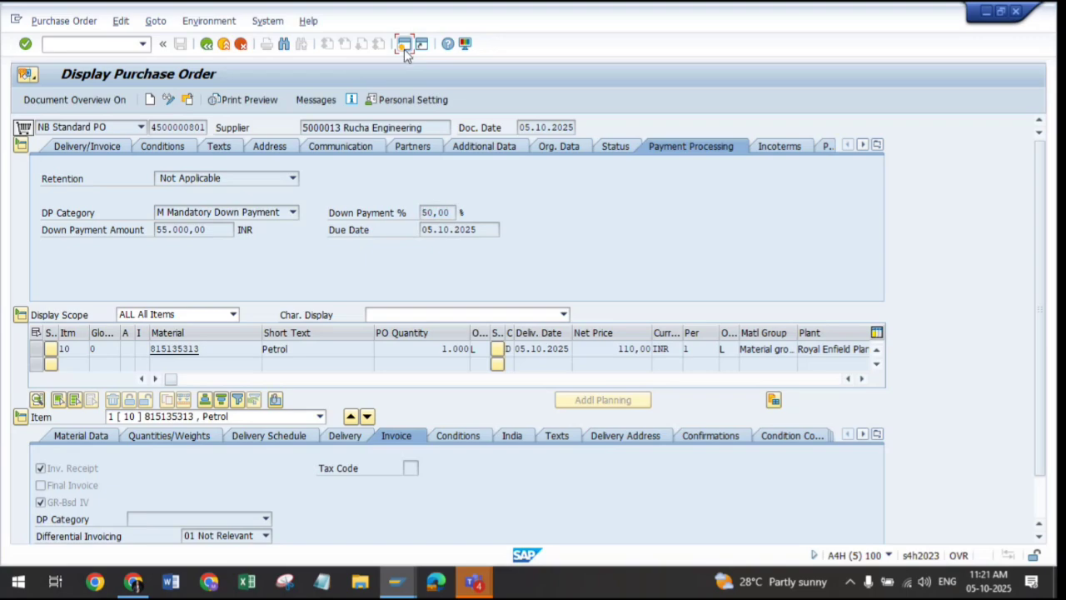
click(404, 44)
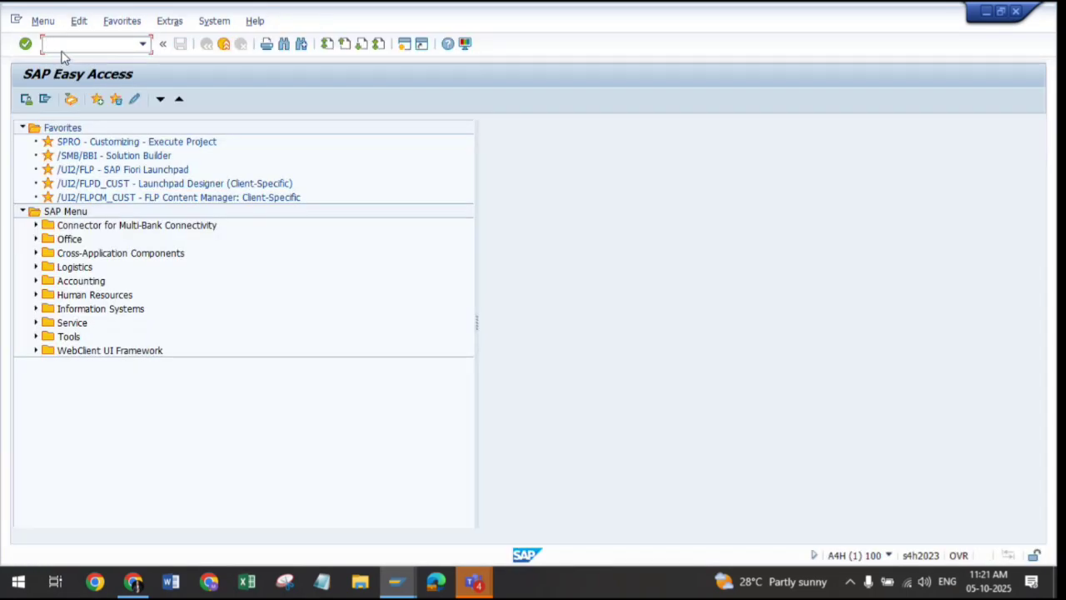
text(me2dp)
key(Return)
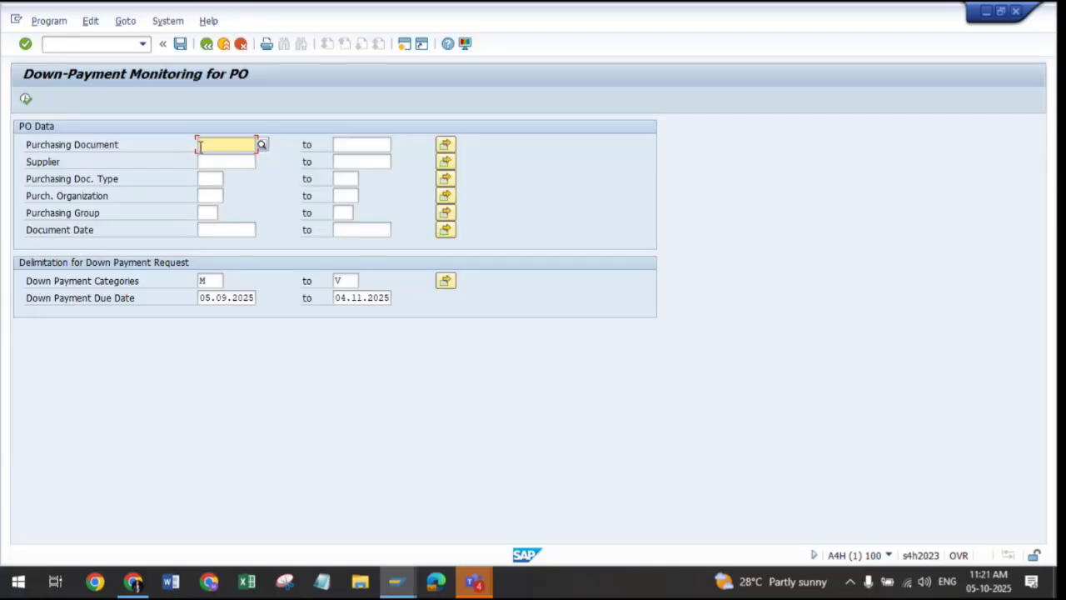
key(ctrl+v)
key(BackSpace)
key(BackSpace)
key(BackSpace)
key(BackSpace)
key(BackSpace)
key(BackSpace)
key(BackSpace)
key(BackSpace)
key(BackSpace)
key(BackSpace)
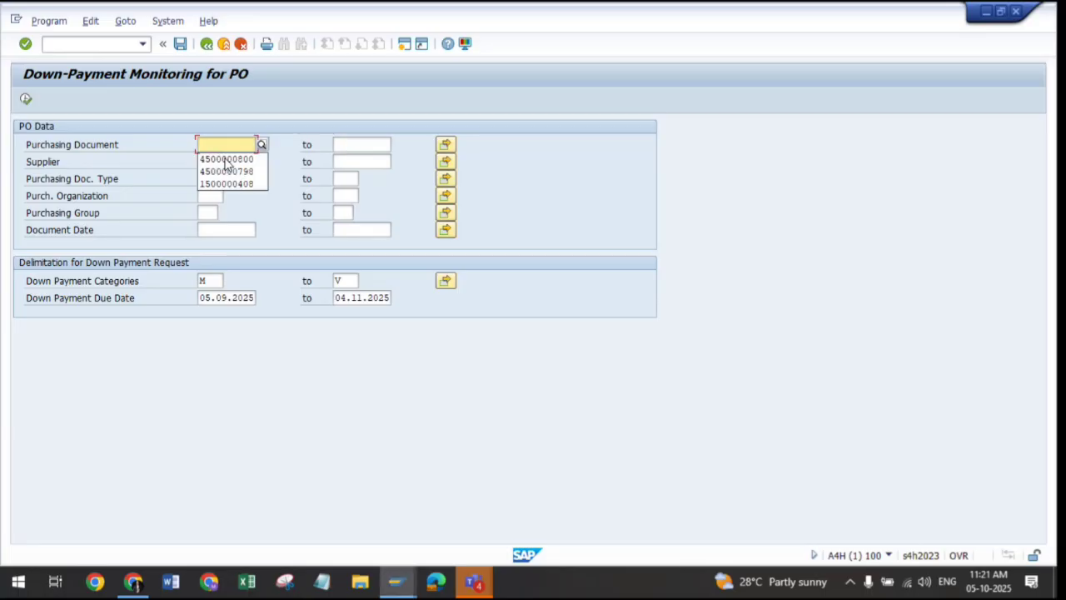
Enter the newly created purchase order's number as the purchasing document to monitor
click(225, 158)
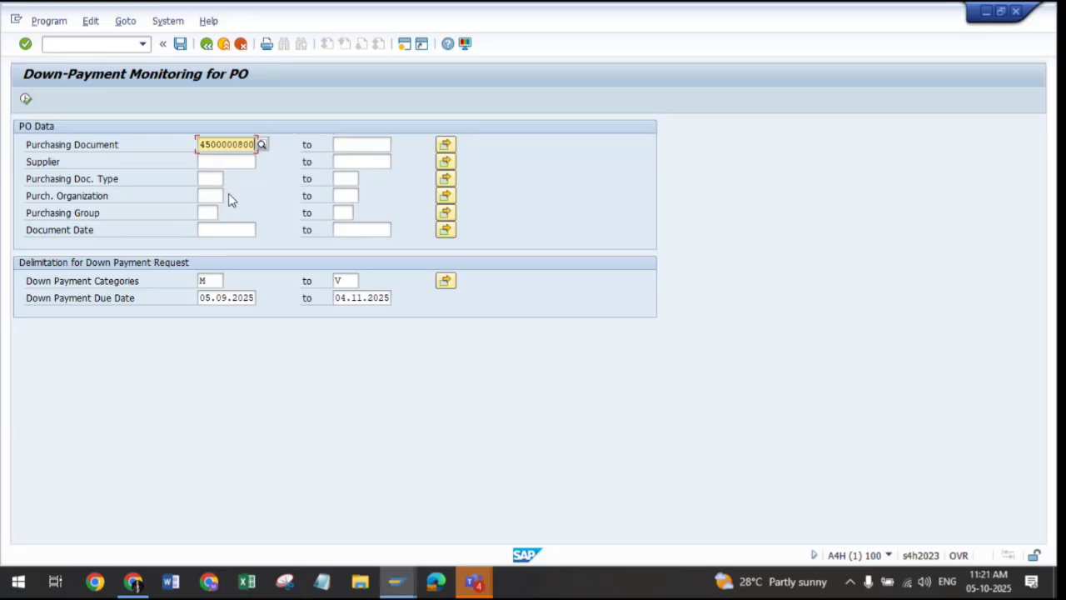
key(BackSpace)
text(1)
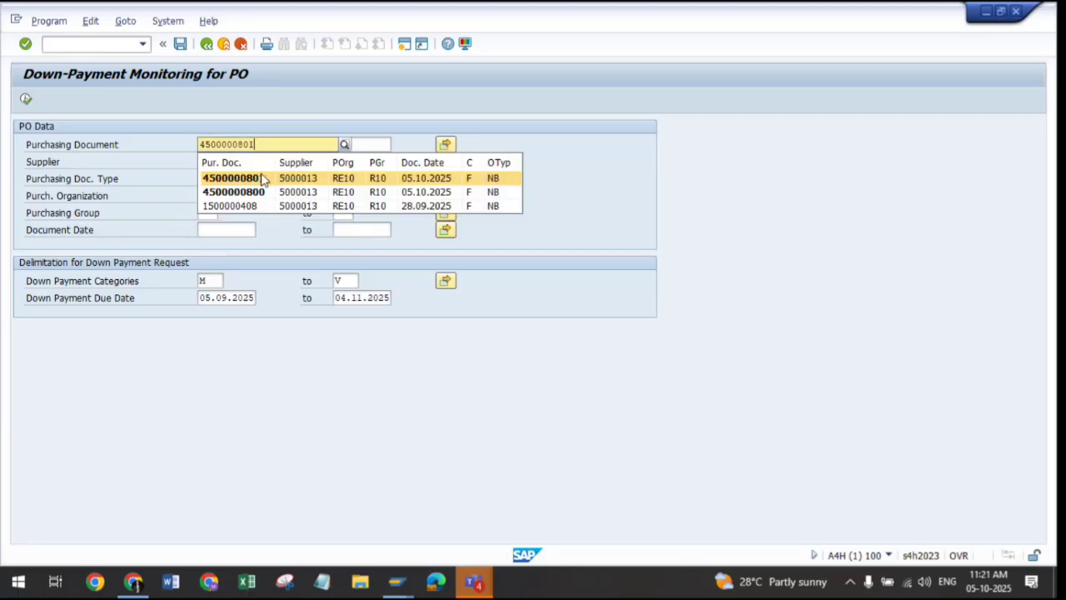
click(264, 179)
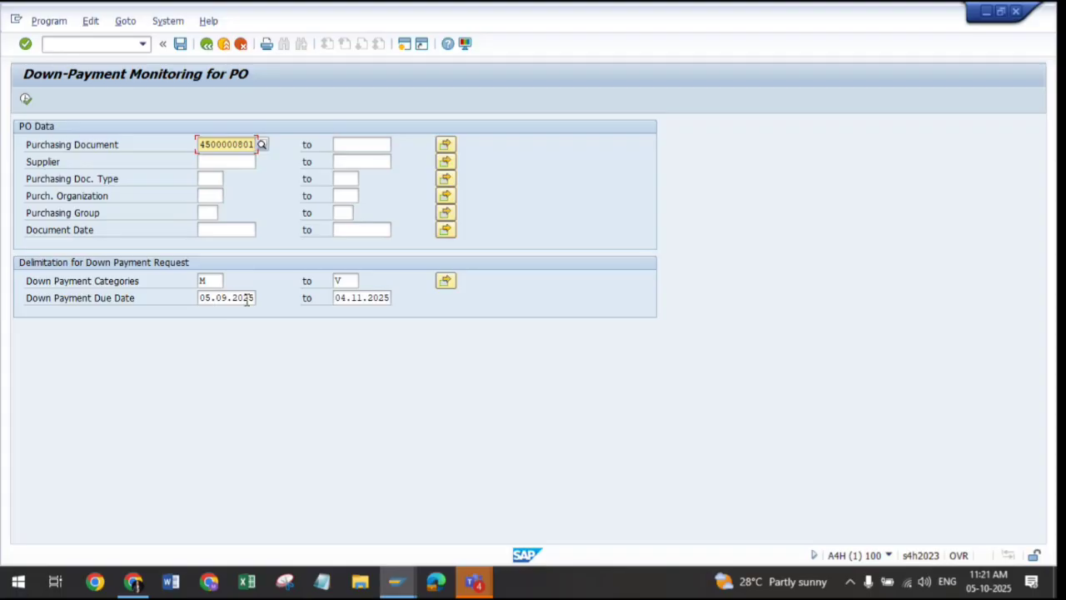
Set the start of the down payment due date range to 05.10.2025
double_click(215, 298)
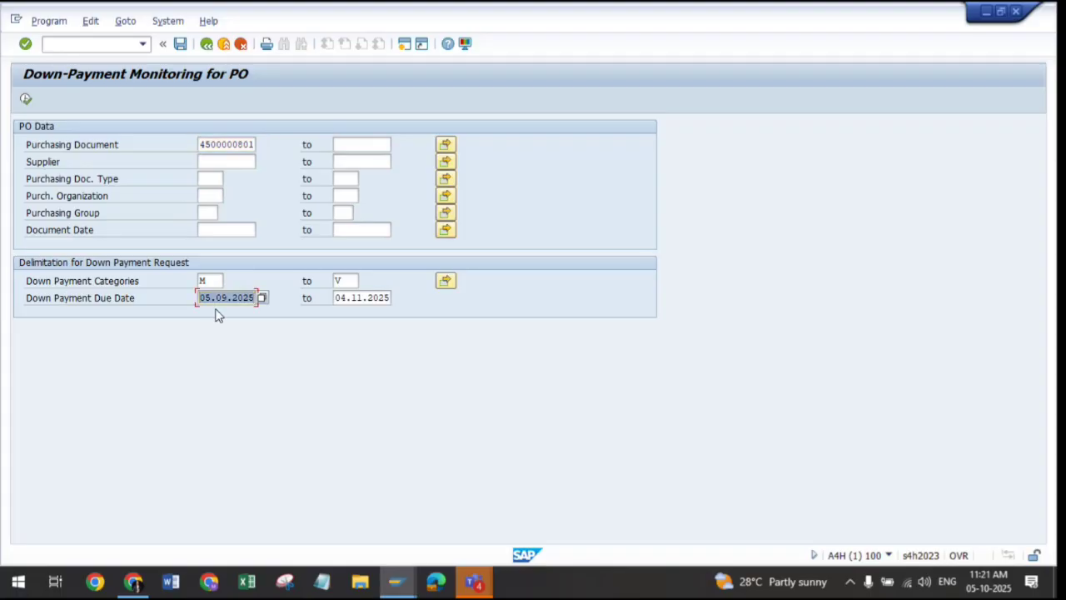
click(261, 298)
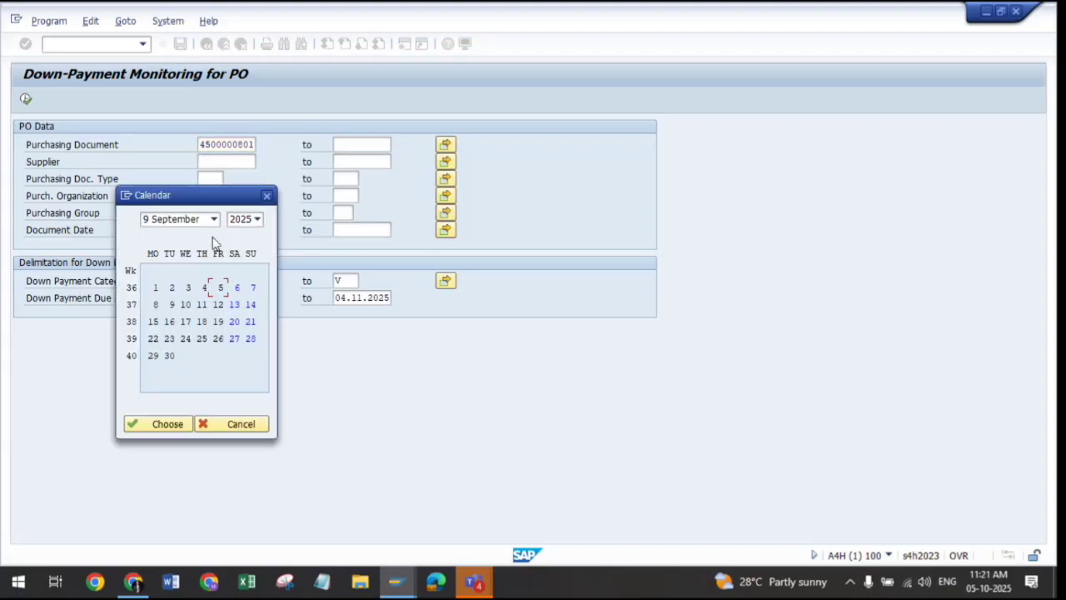
click(214, 220)
click(182, 345)
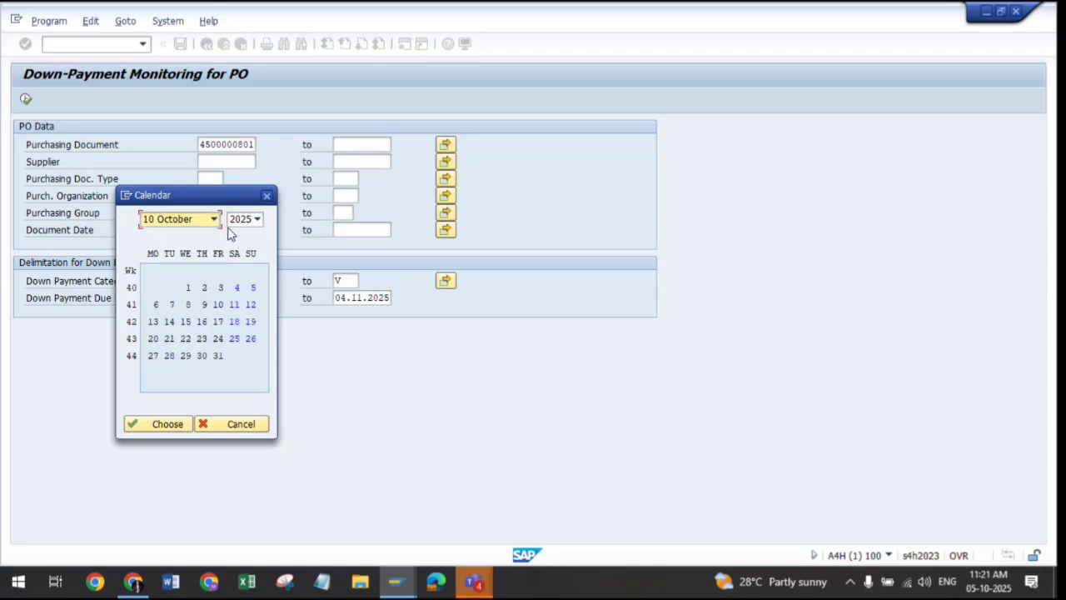
click(253, 288)
double_click(253, 288)
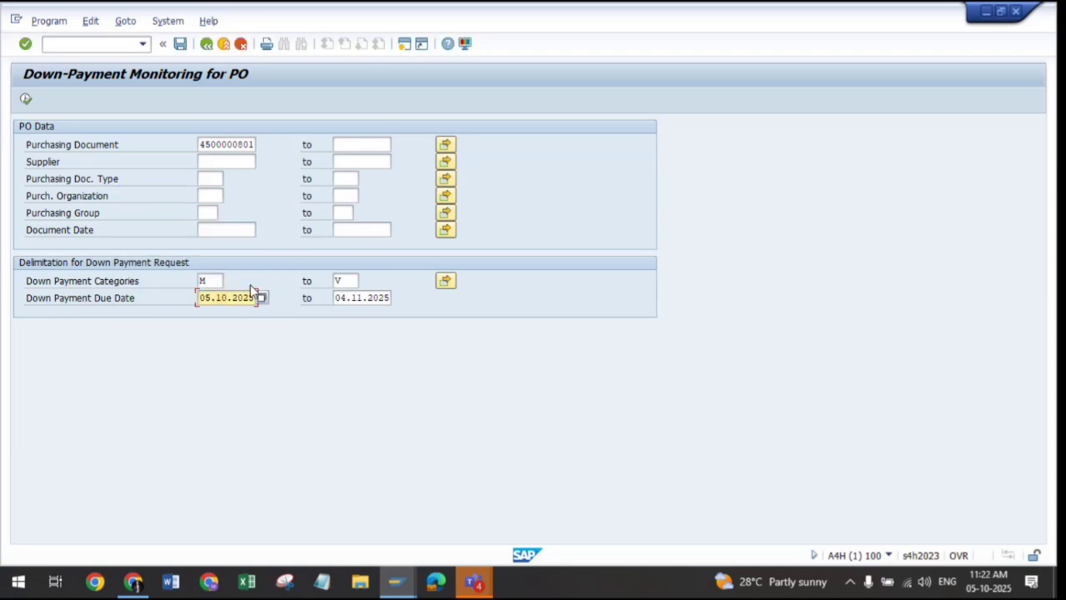
Clear the upper limits of the down payment category and due date ranges, and run the monitoring report
double_click(340, 280)
key(Delete)
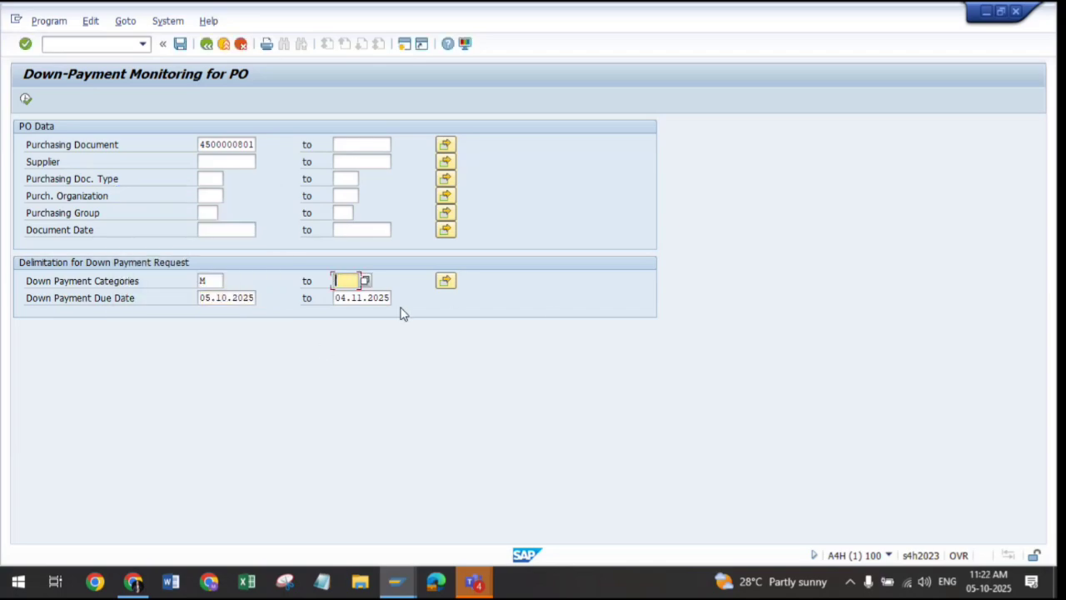
double_click(384, 299)
key(Delete)
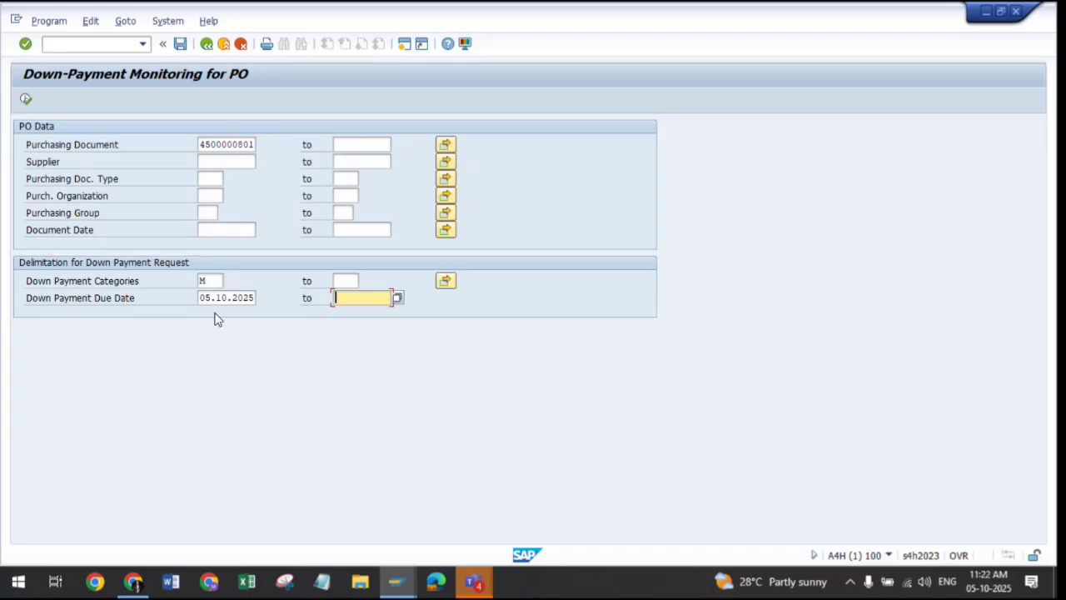
click(26, 101)
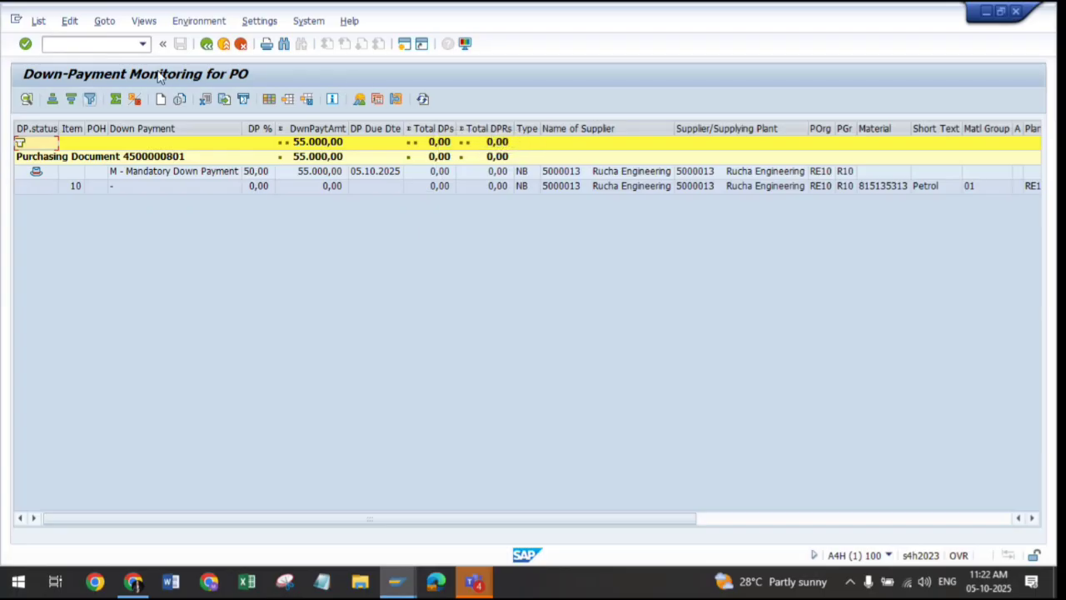
Open the down payment request for the purchase order's mandatory down payment line, keeping Down payment request as the execution type
click(37, 175)
double_click(37, 174)
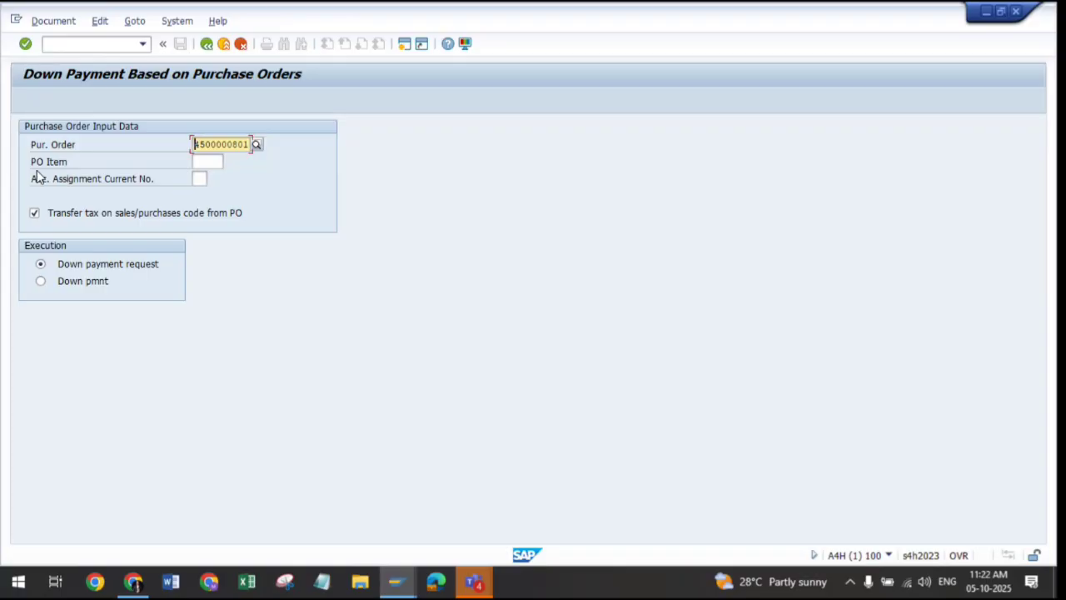
drag(248, 144, 105, 142)
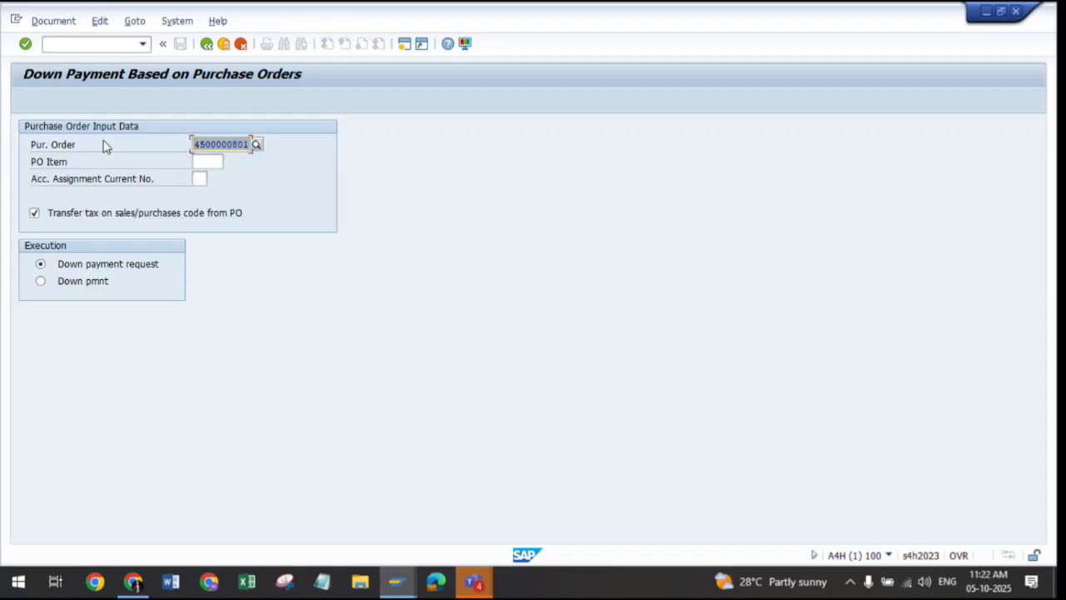
key(F8)
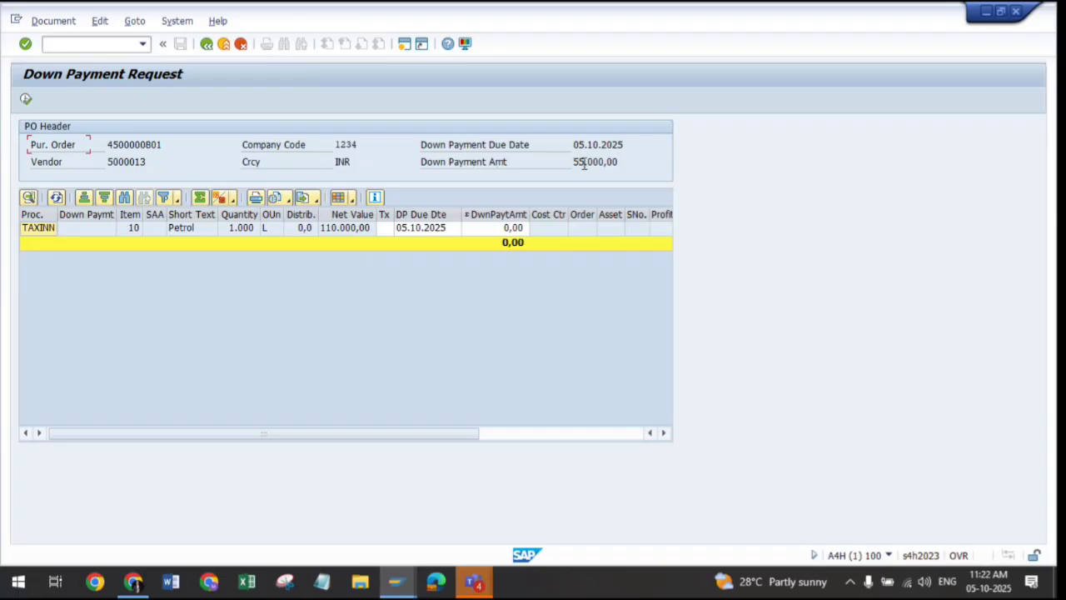
Set the Petrol item's down payment amount to 55.000 and execute the request through to its header data
click(507, 229)
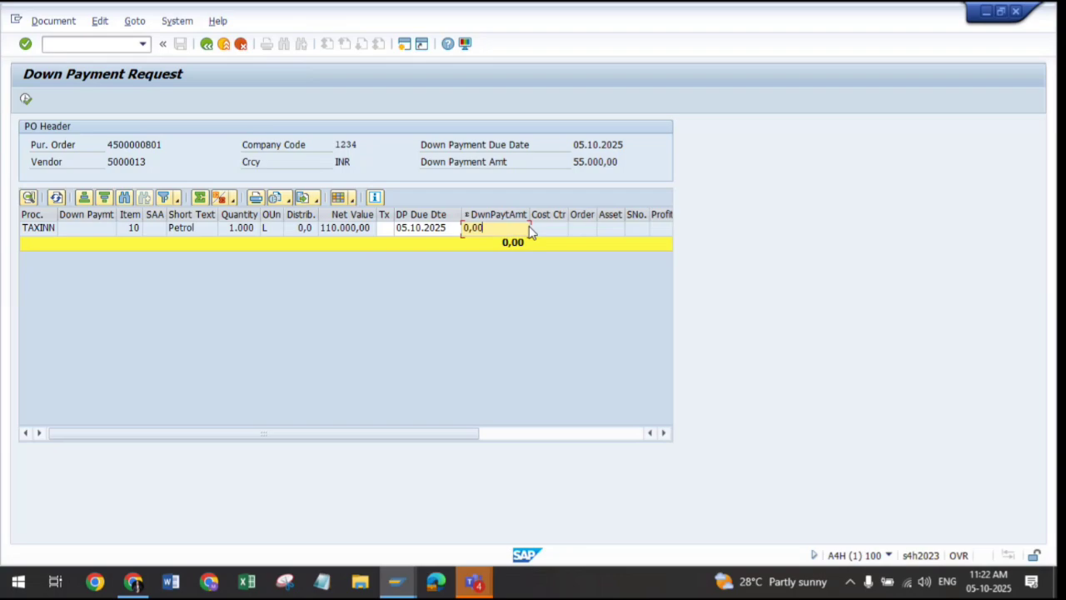
key(BackSpace)
key(BackSpace)
key(BackSpace)
key(BackSpace)
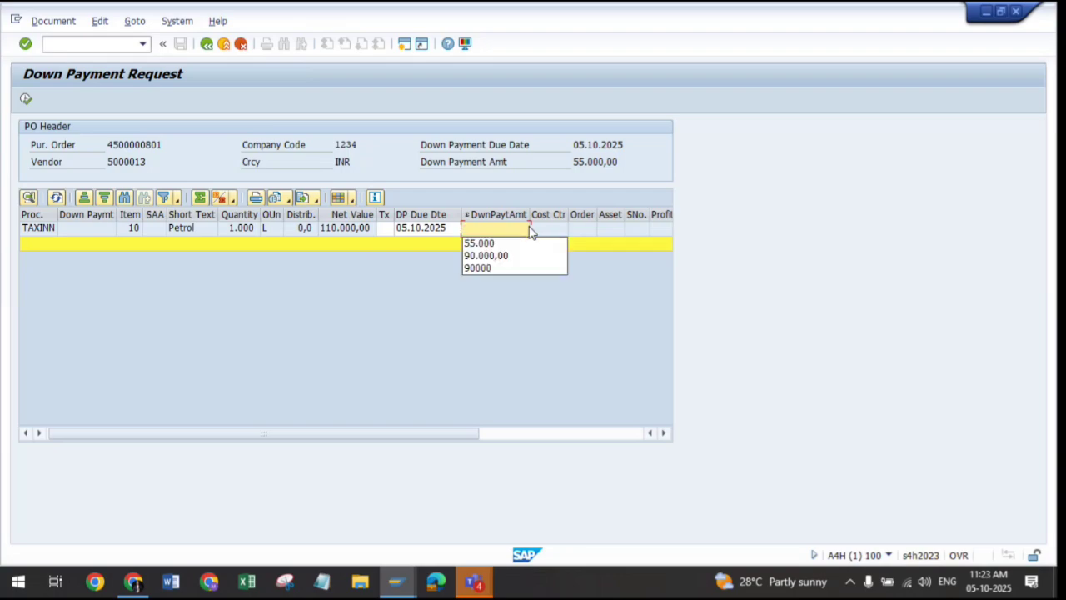
click(490, 243)
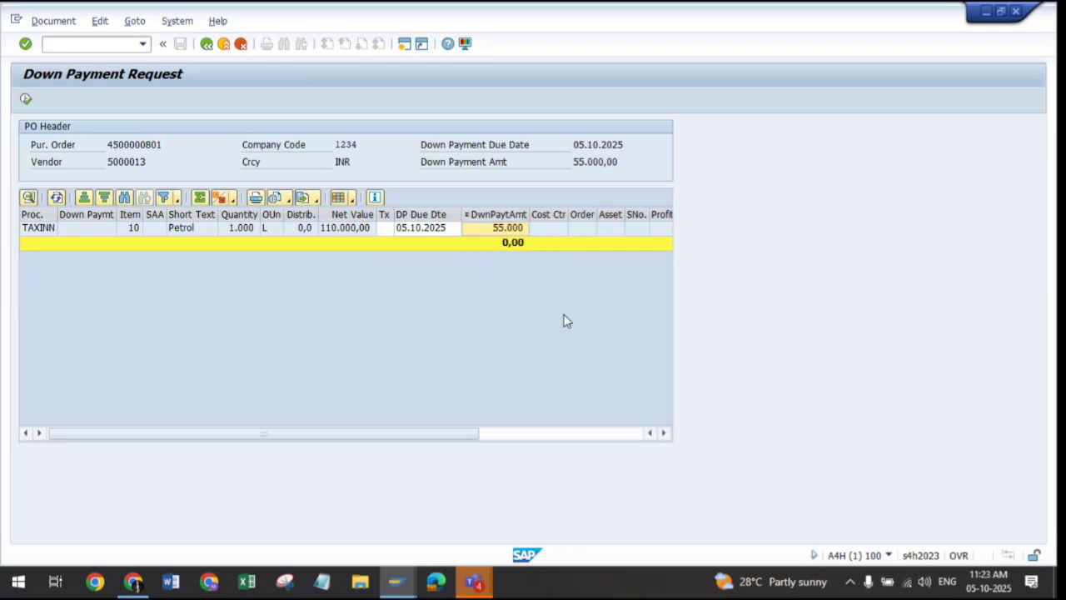
key(Return)
click(26, 98)
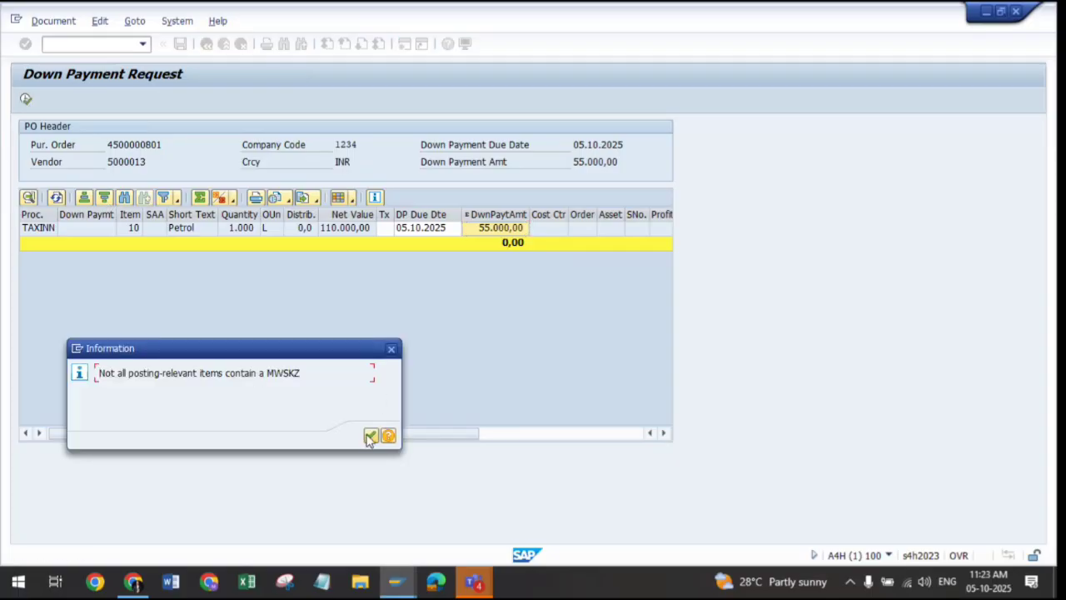
click(370, 437)
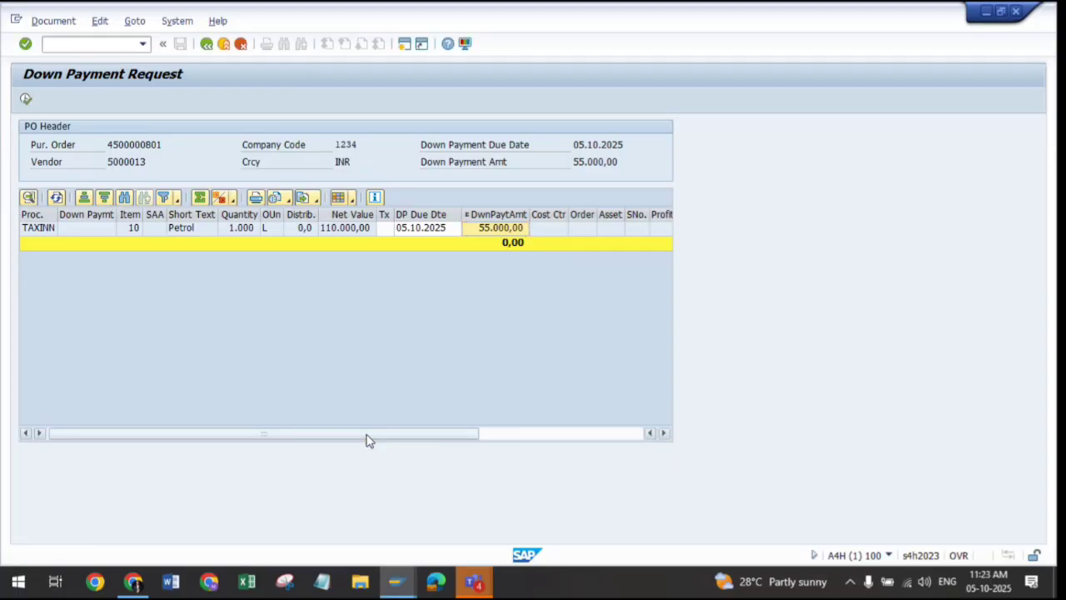
click(26, 100)
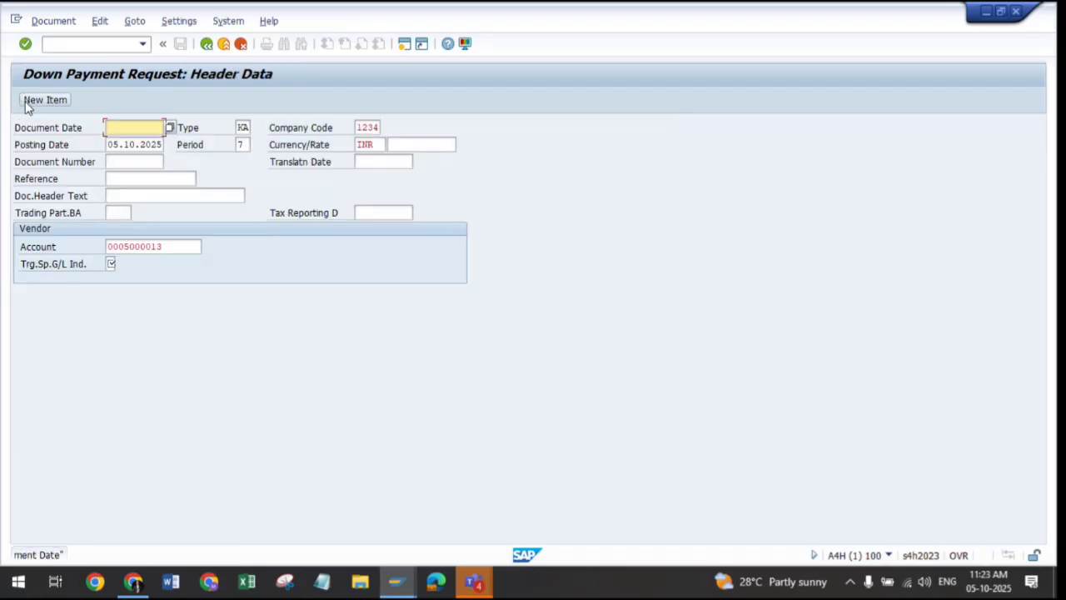
Set the request's document date to 05.10.2025 and target special G/L indicator to A (Down Payments, Current Assets), continuing to the vendor item
click(135, 130)
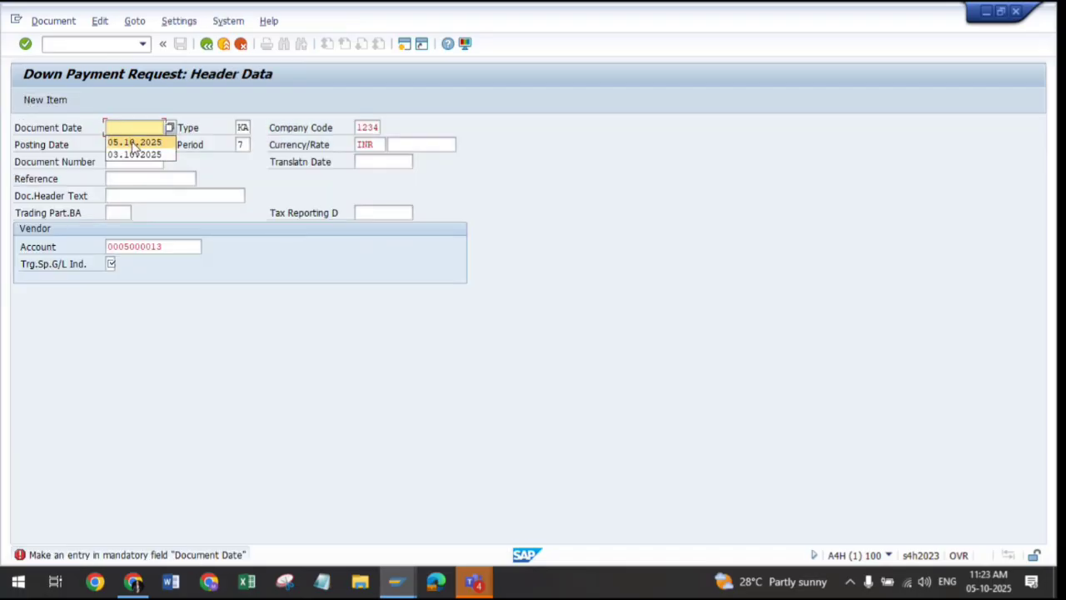
click(134, 143)
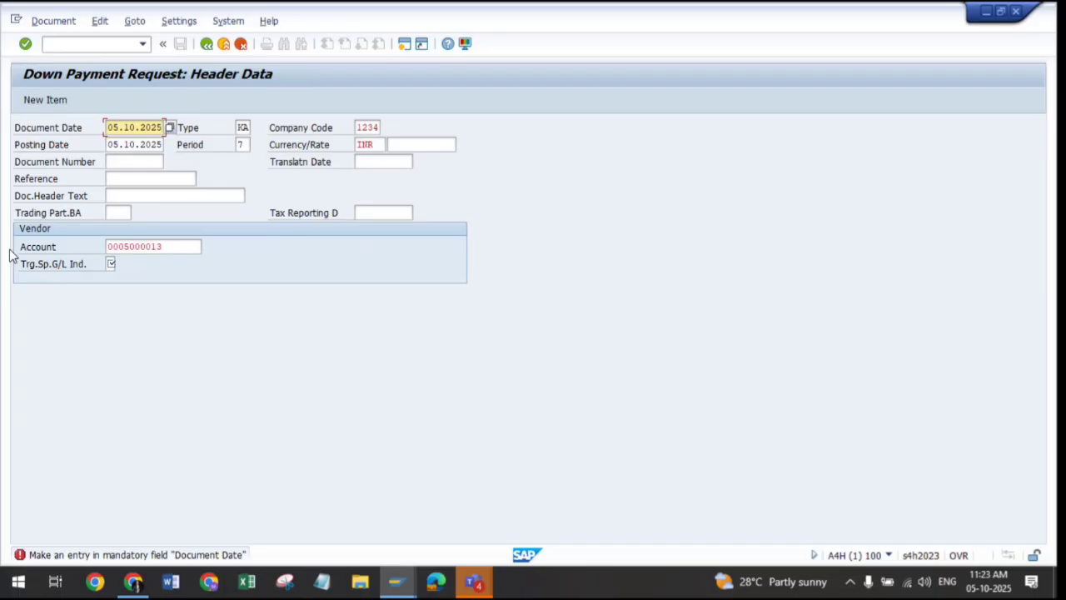
click(111, 264)
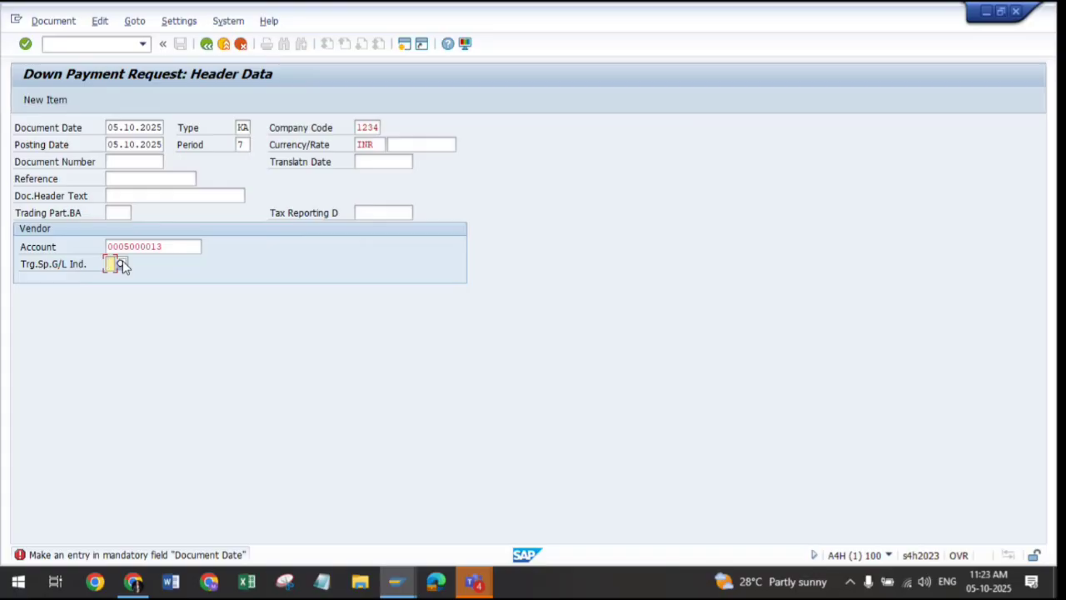
click(121, 264)
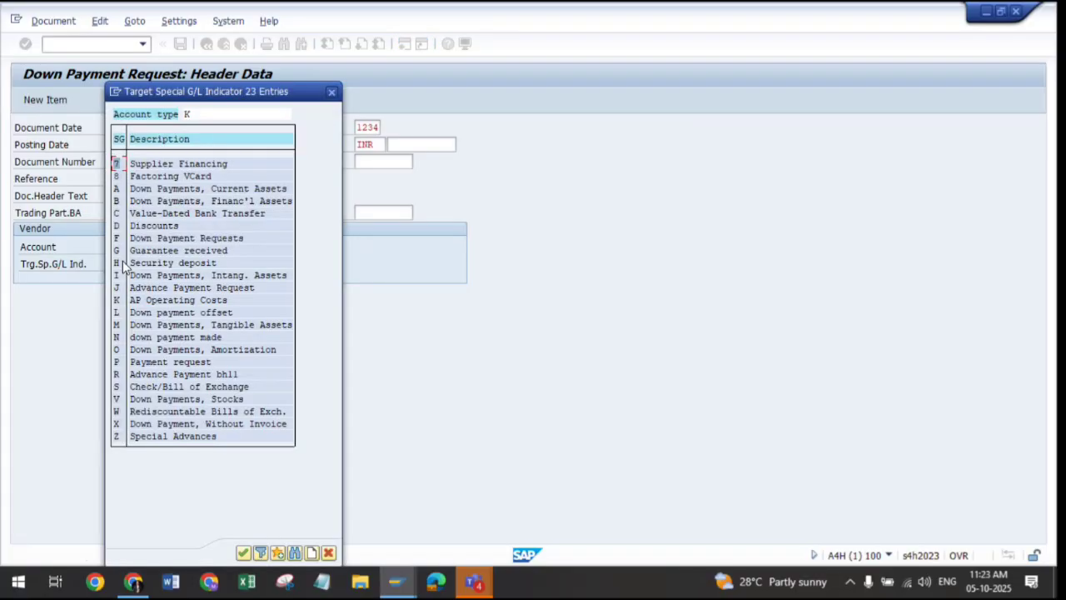
double_click(116, 190)
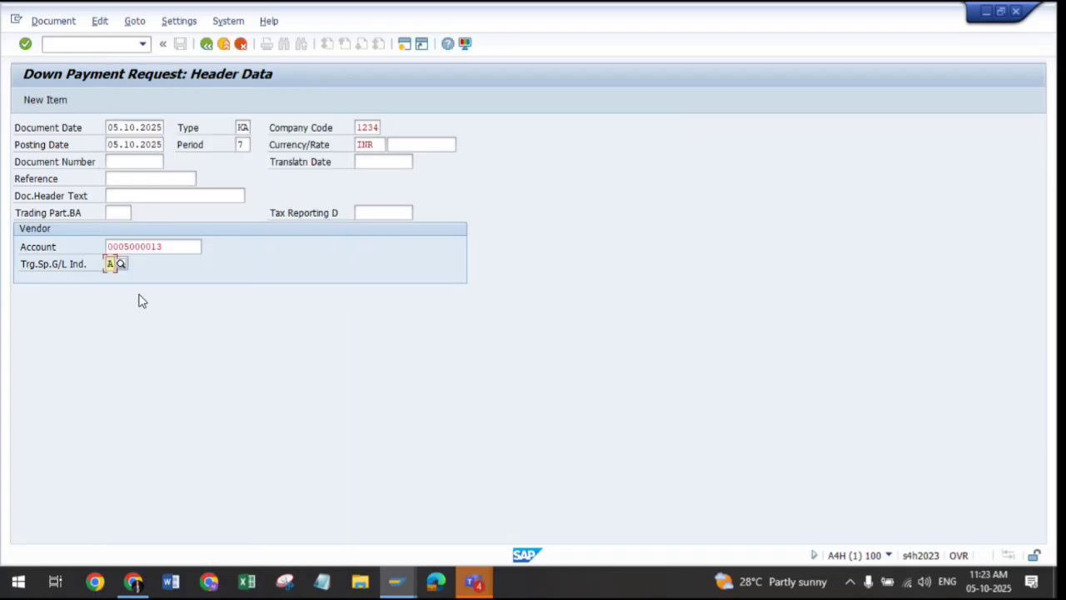
key(Return)
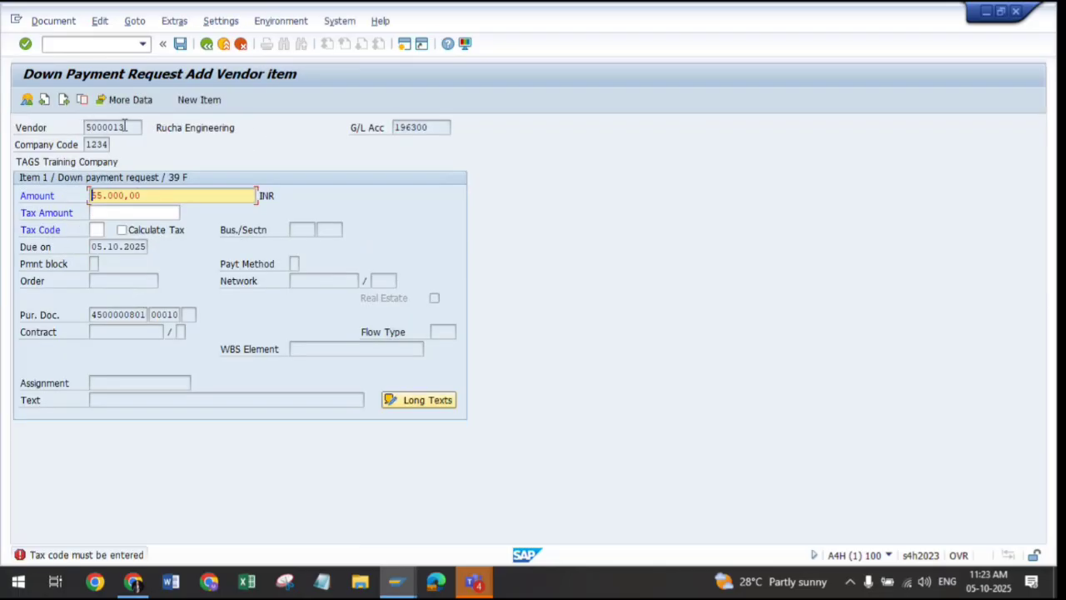
Assign tax code V0 to the vendor item, post the down payment request, and return to the purchase order input data
click(95, 230)
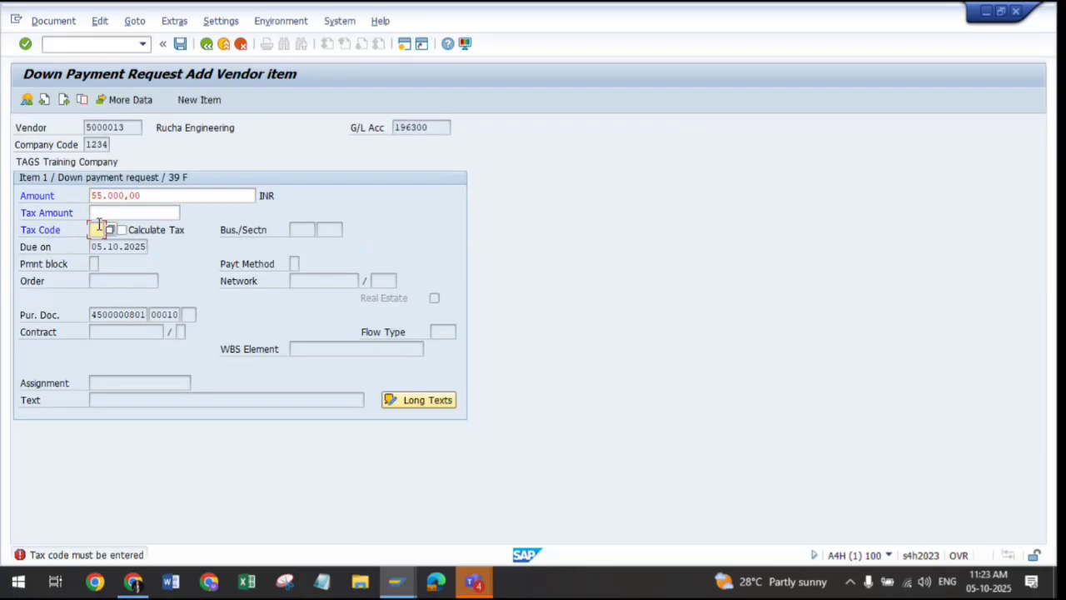
click(101, 234)
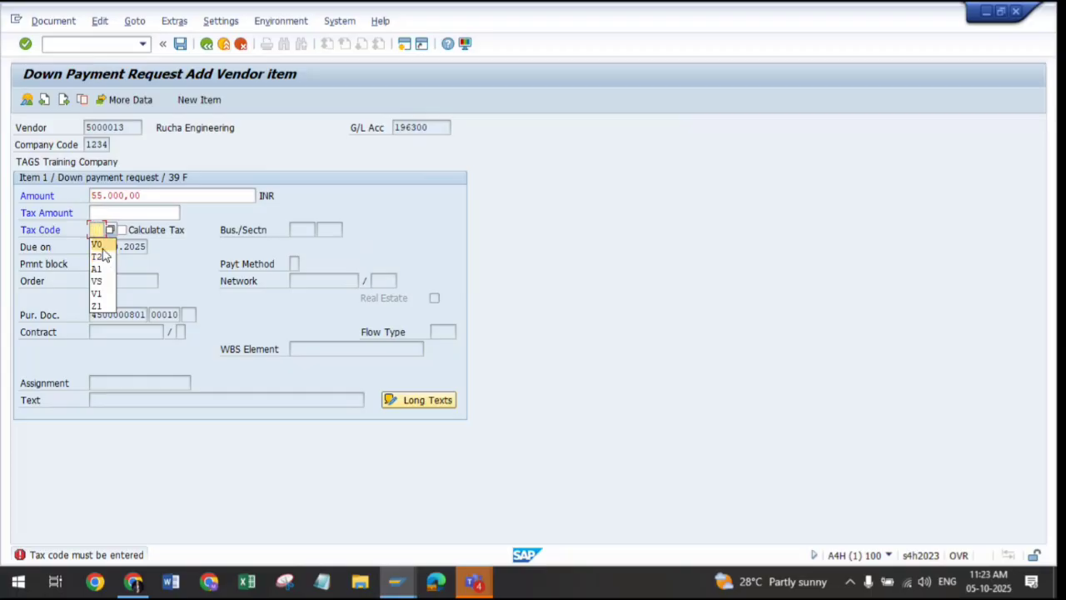
click(104, 247)
key(Return)
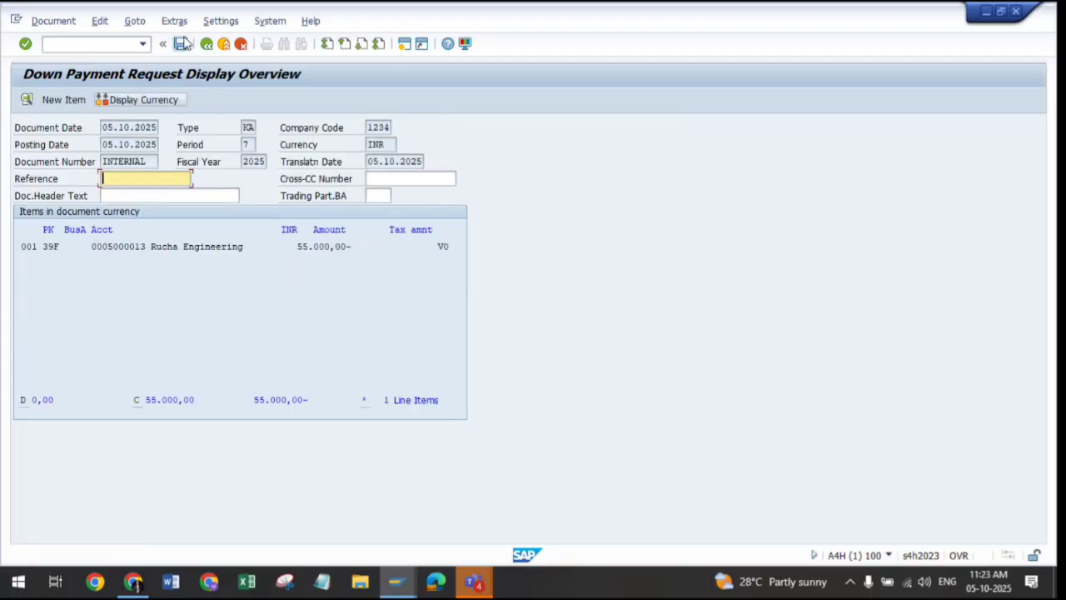
double_click(123, 248)
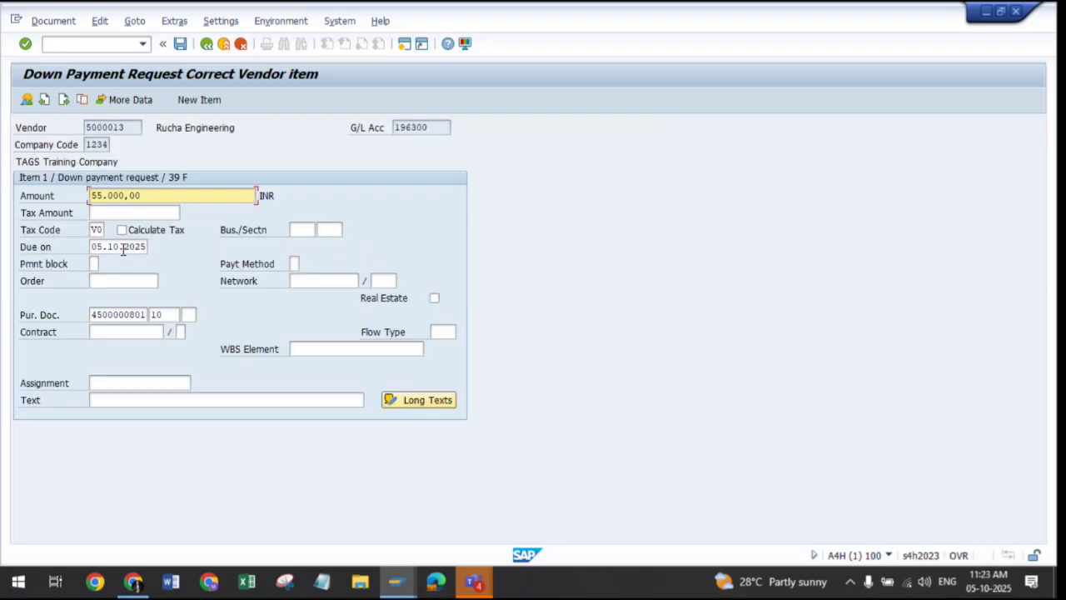
click(180, 44)
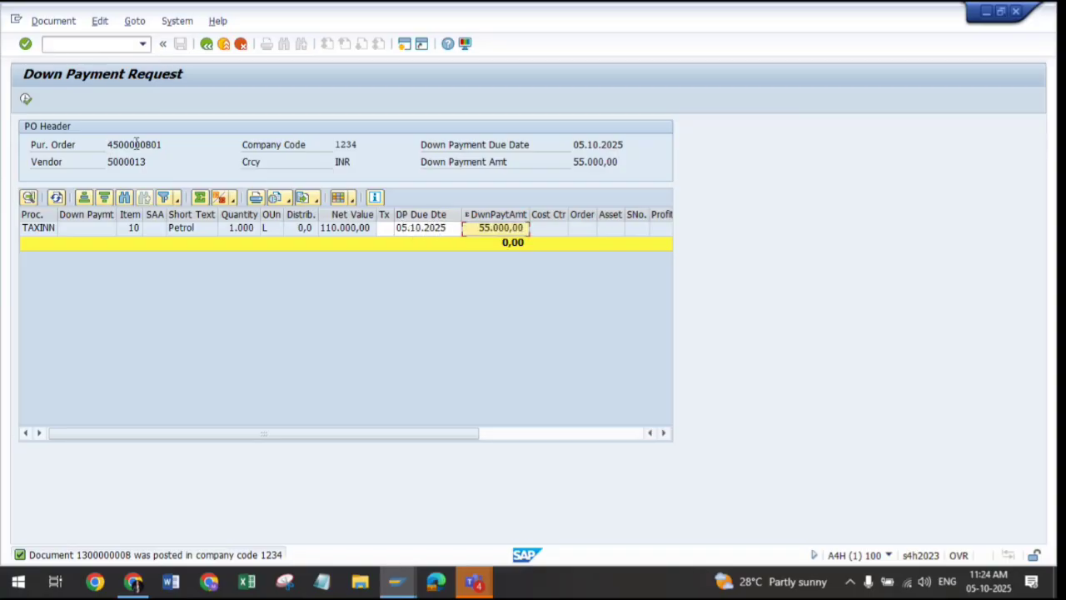
click(206, 45)
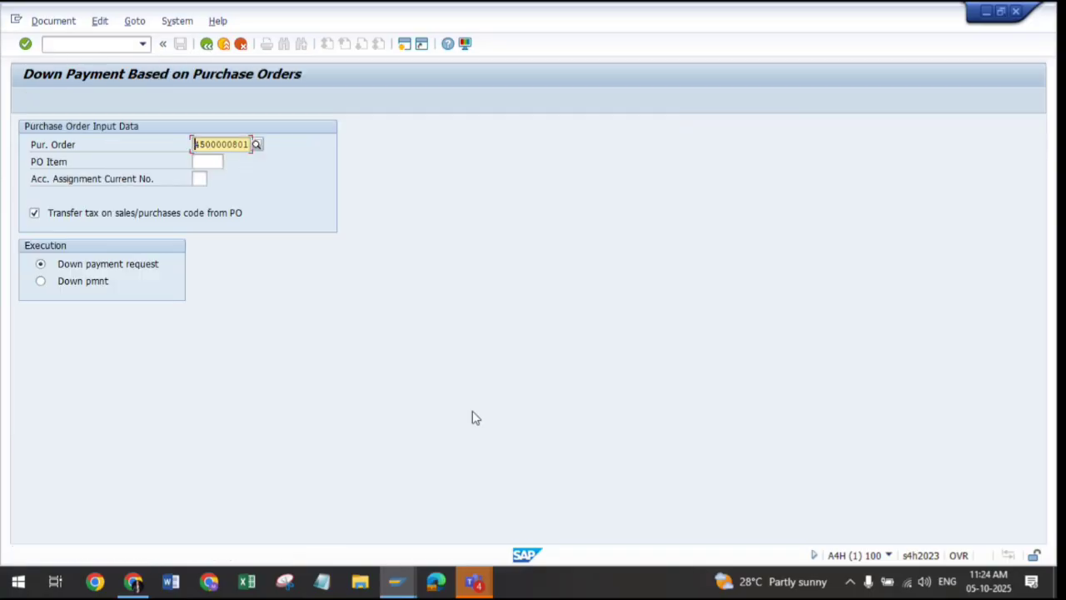
Redisplay the purchase order in its existing session and examine the Petrol item's purchase order history for the down payment request
mouse_move(397, 580)
mouse_move(280, 515)
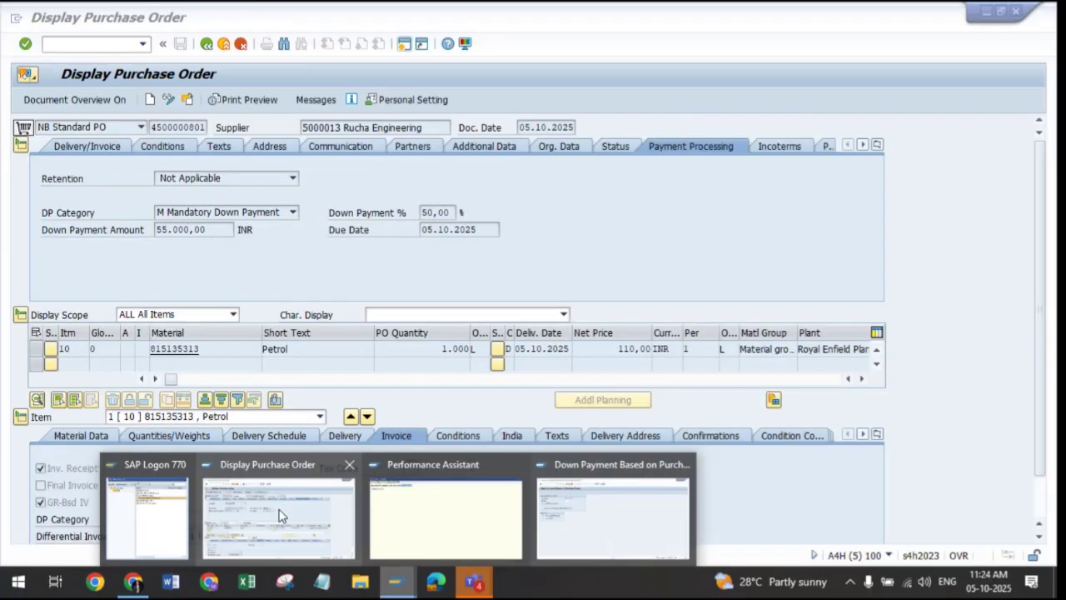
click(516, 467)
click(364, 509)
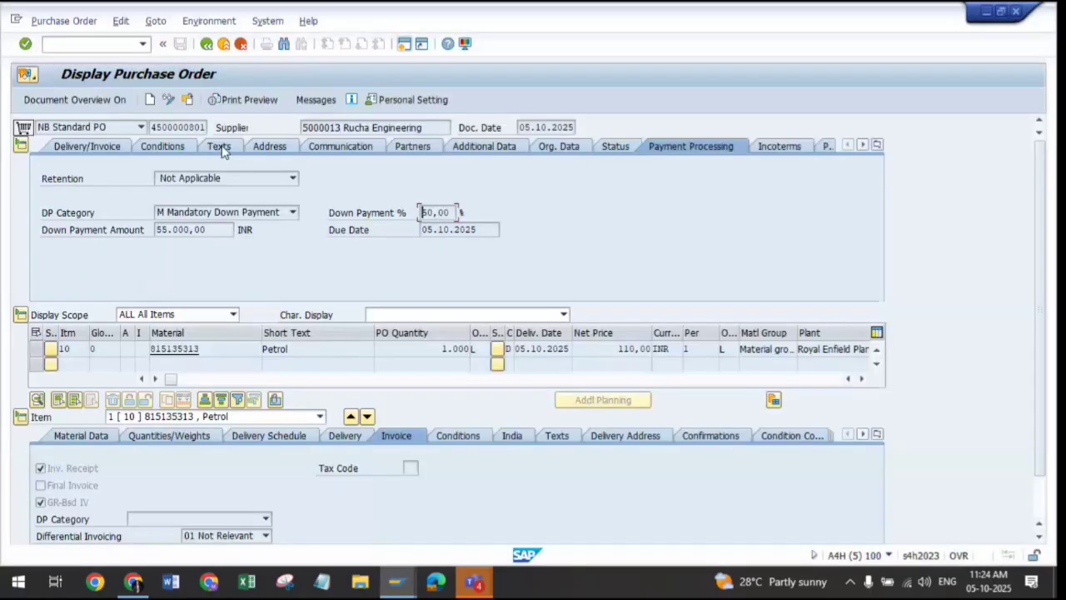
click(188, 99)
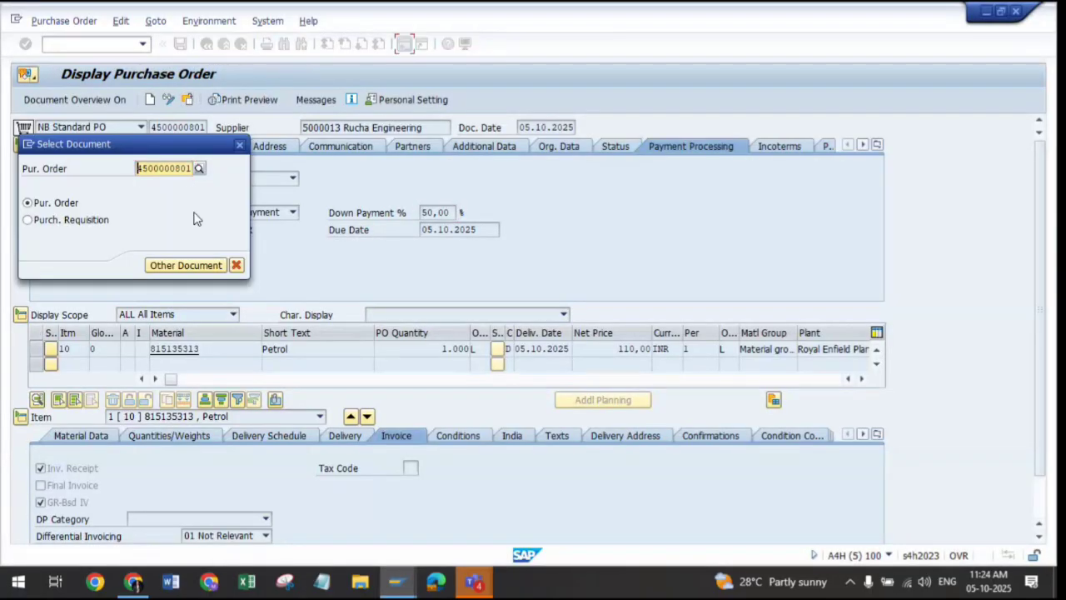
key(Return)
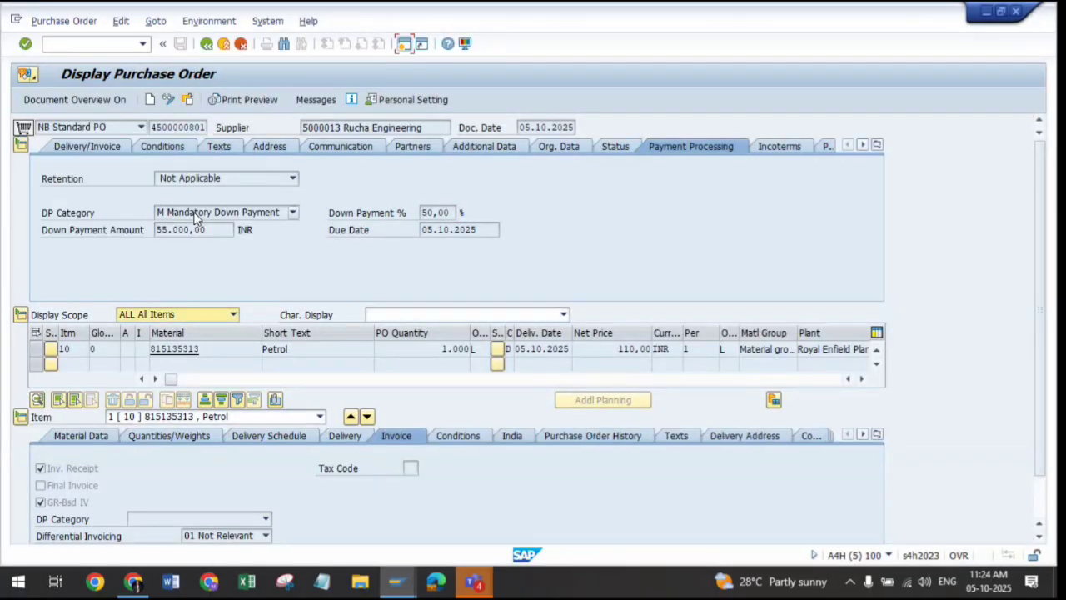
click(597, 436)
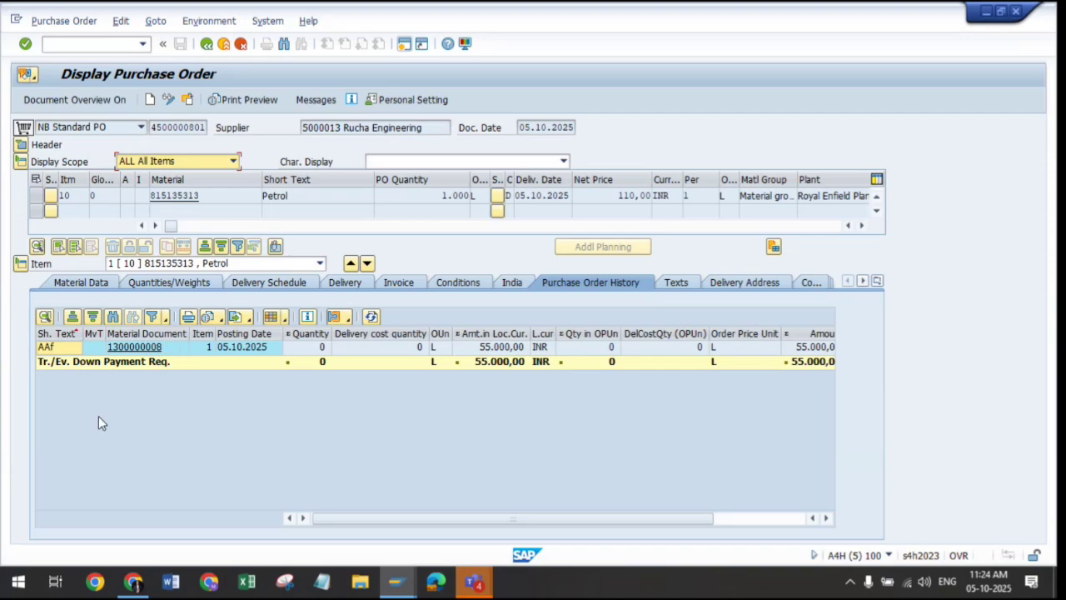
double_click(204, 126)
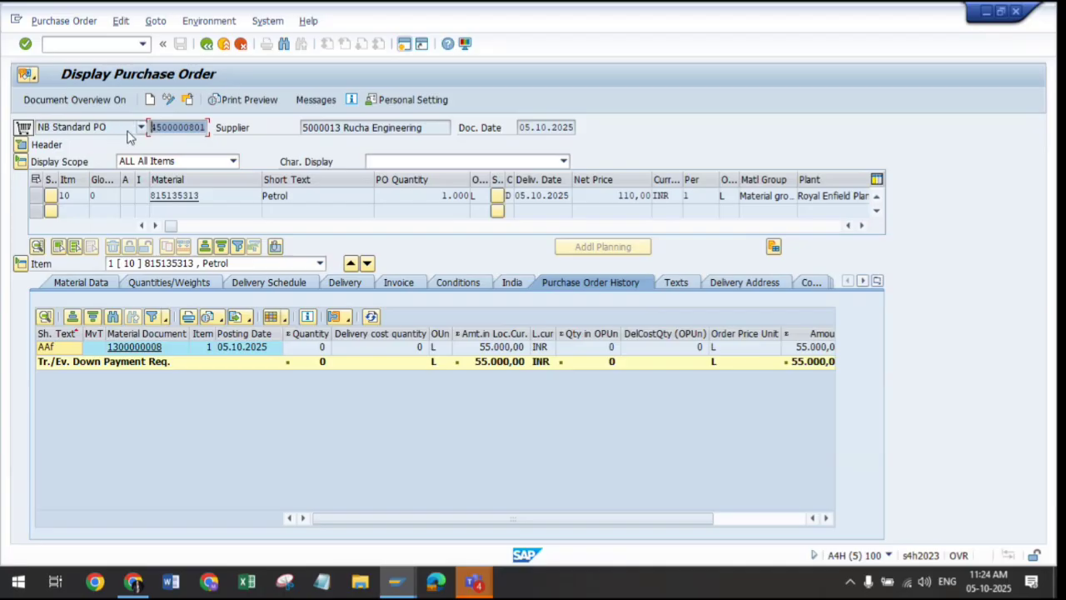
click(153, 126)
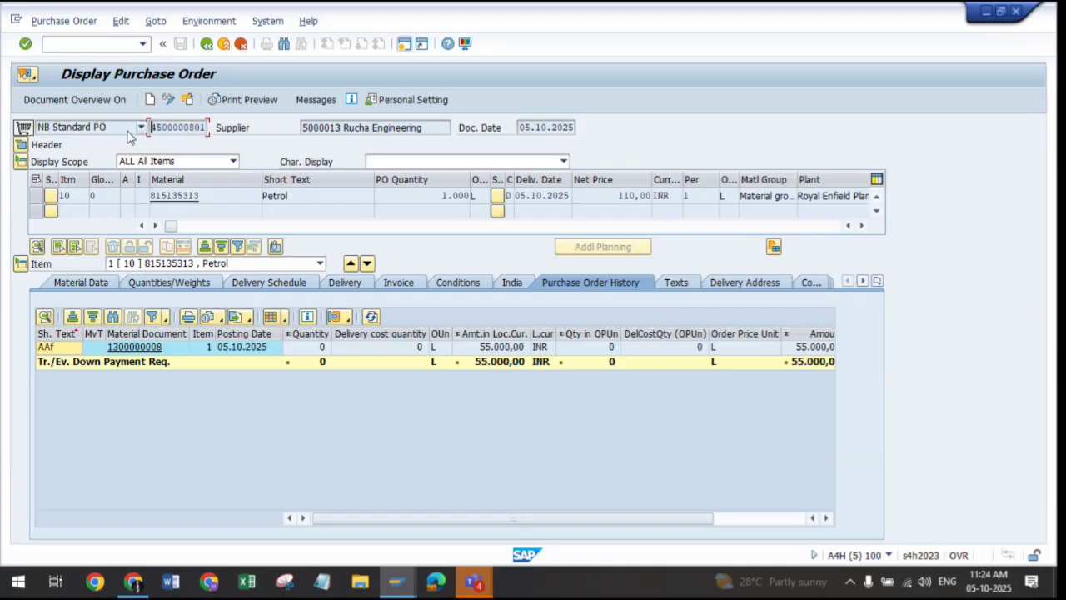
Start transaction F-48 in a new session, with document date 05.10.2025 and Rucha Engineering's vendor account
click(405, 43)
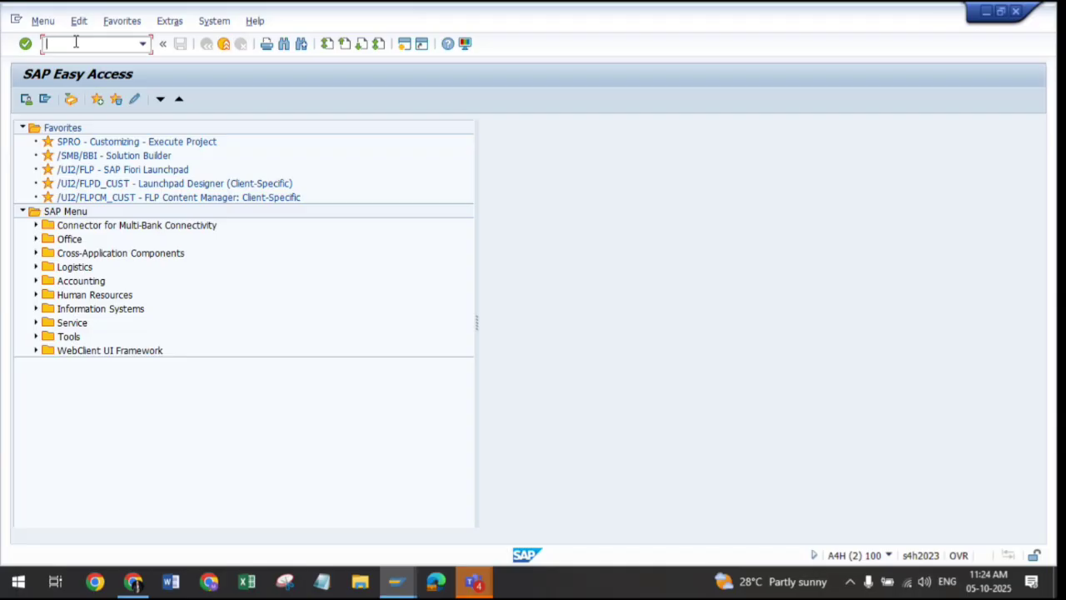
text(f-48)
key(Return)
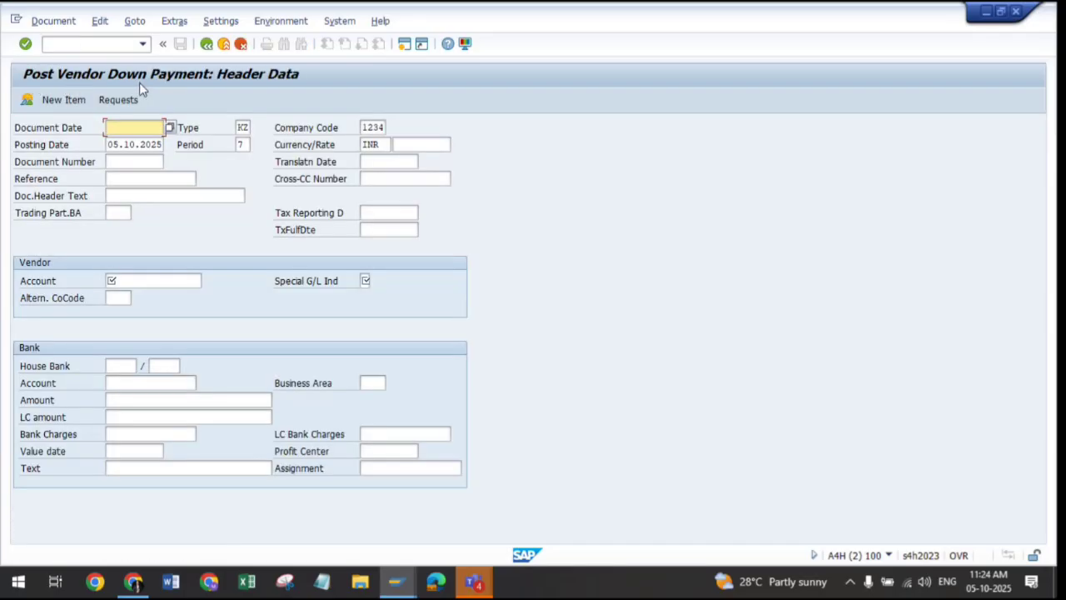
click(142, 127)
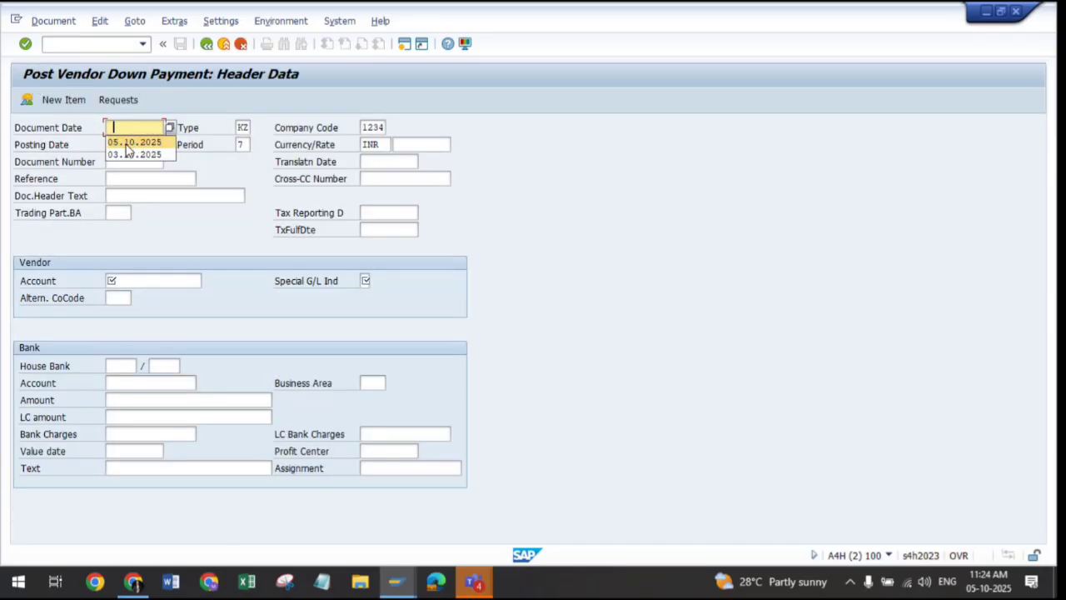
click(130, 143)
click(125, 280)
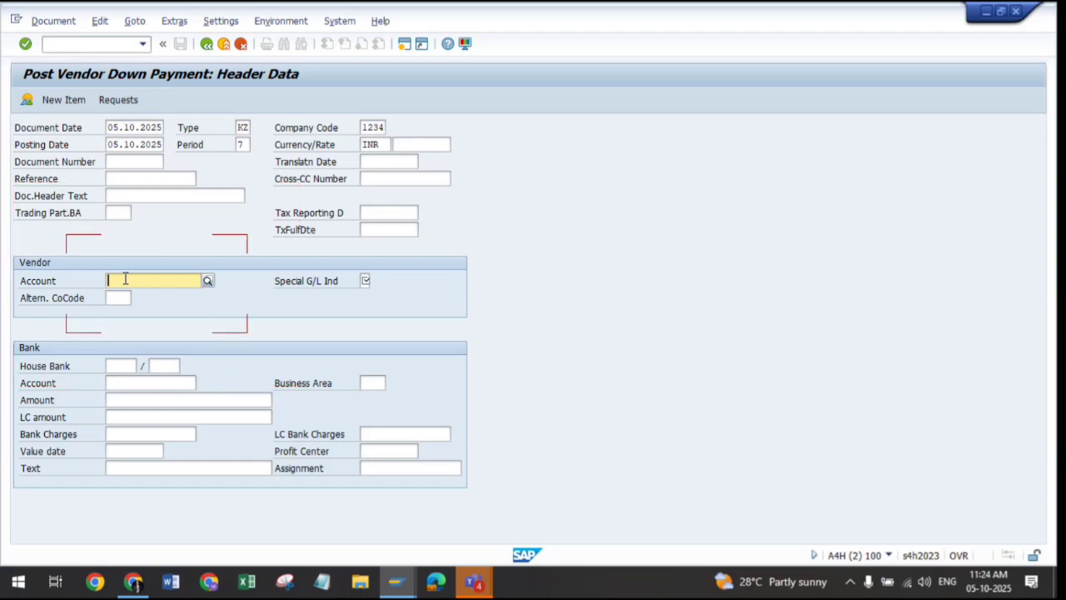
click(123, 293)
Enter the bank G/L account for the vendor down payment and set its amount to 55000
click(118, 383)
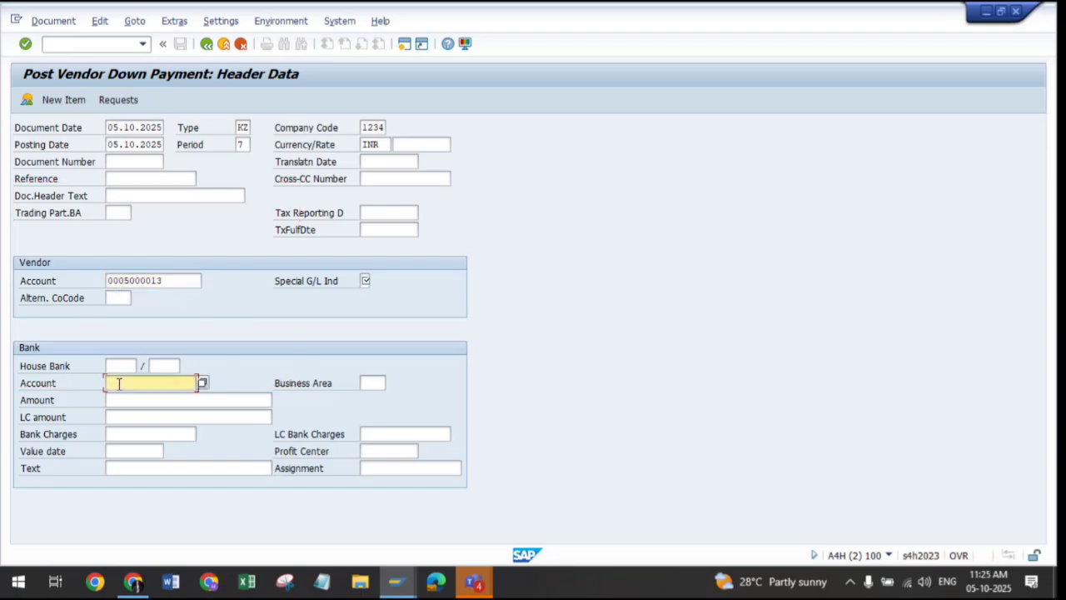
click(120, 400)
click(122, 400)
text(5000)
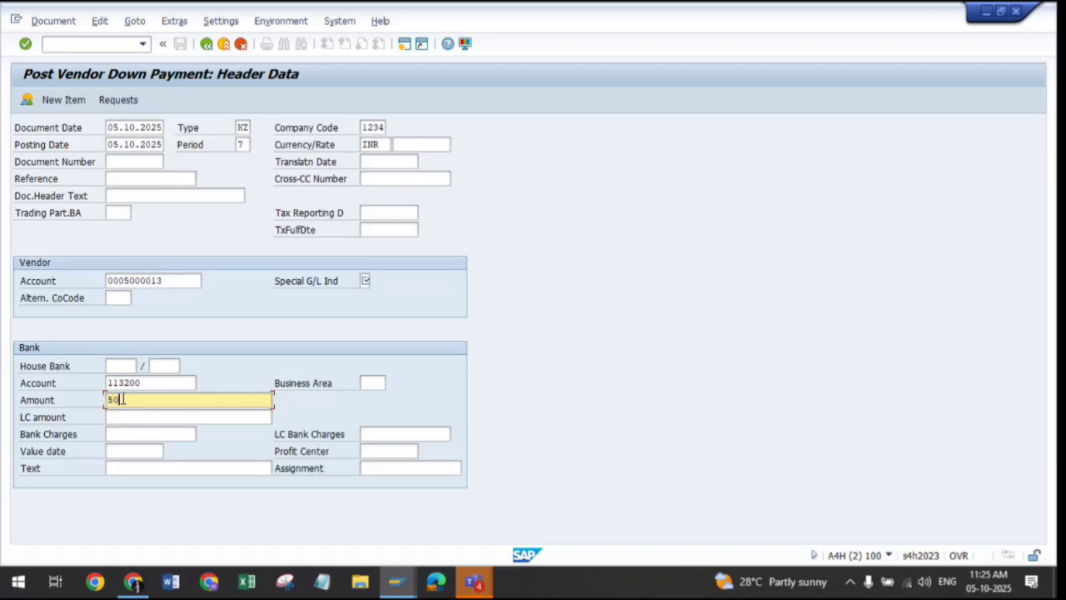
key(BackSpace)
key(BackSpace)
key(BackSpace)
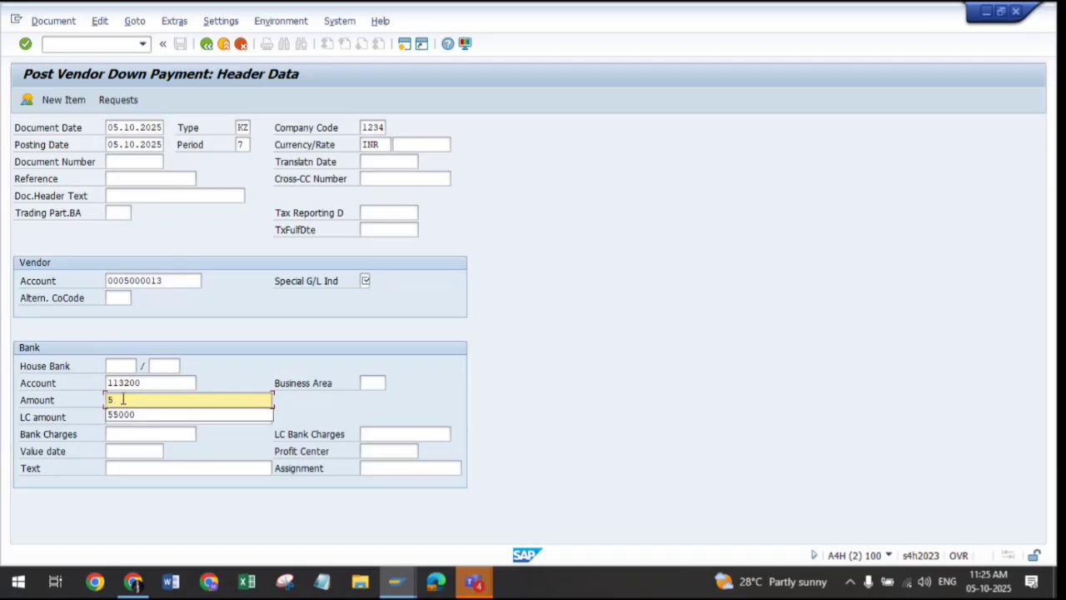
click(124, 414)
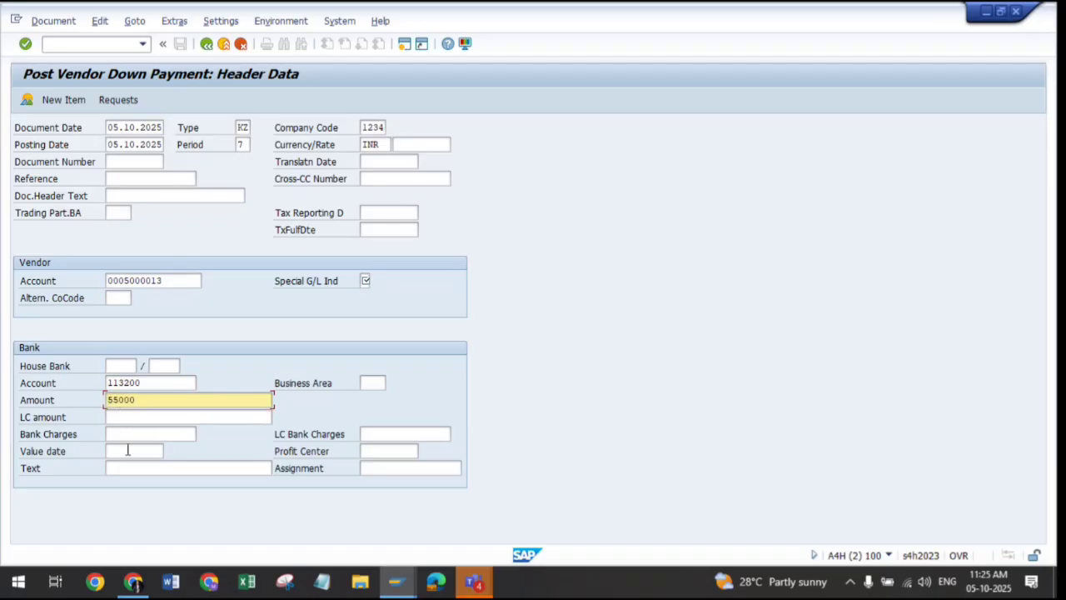
Set the bank value date to 05.10.2025 and the vendor's special G/L indicator to A
click(127, 450)
click(123, 434)
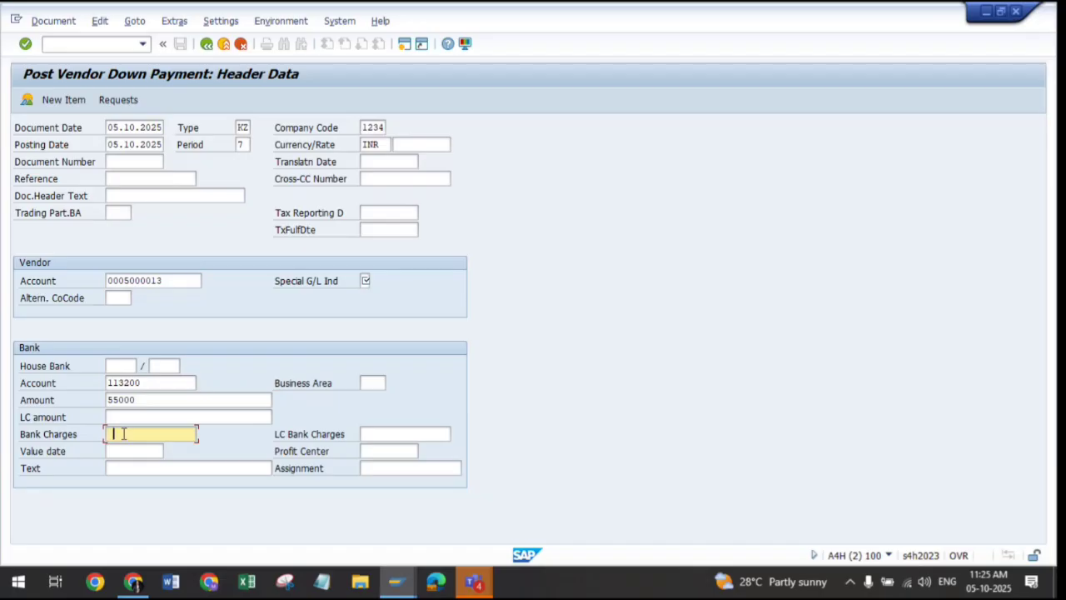
click(125, 451)
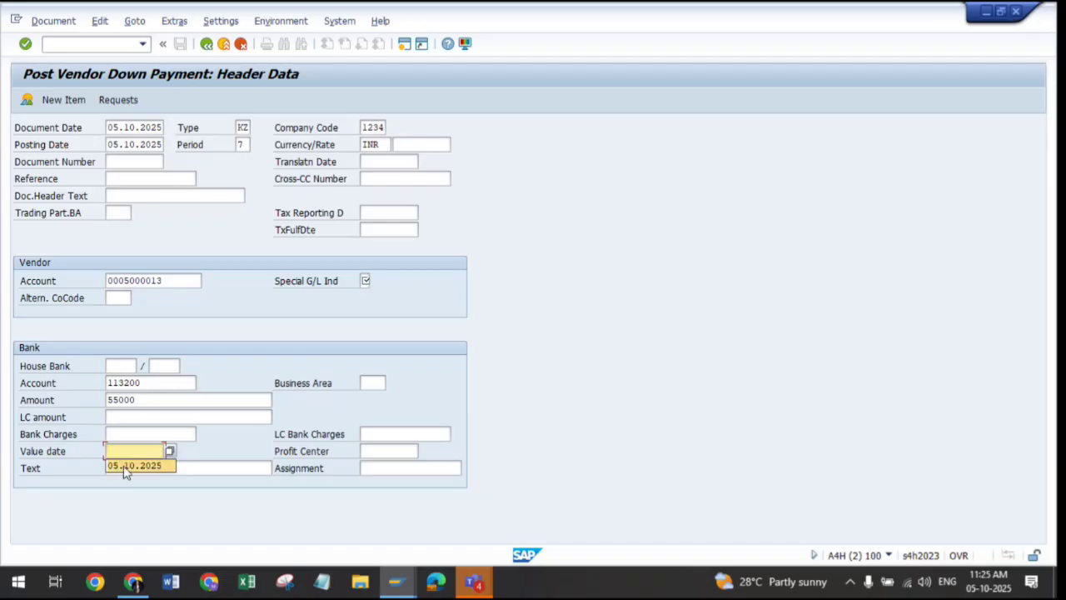
click(125, 465)
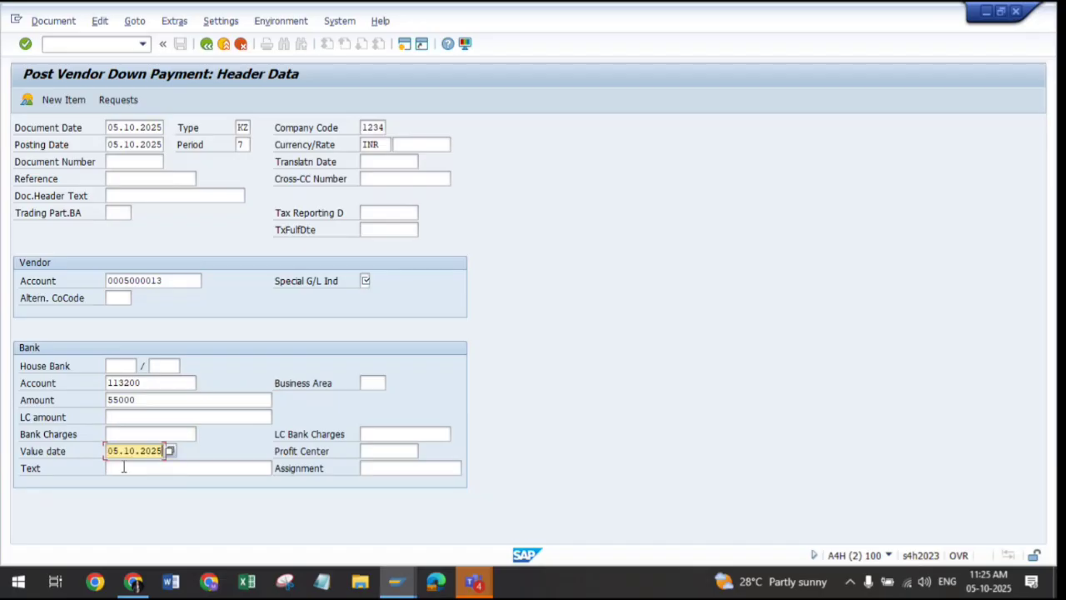
click(365, 281)
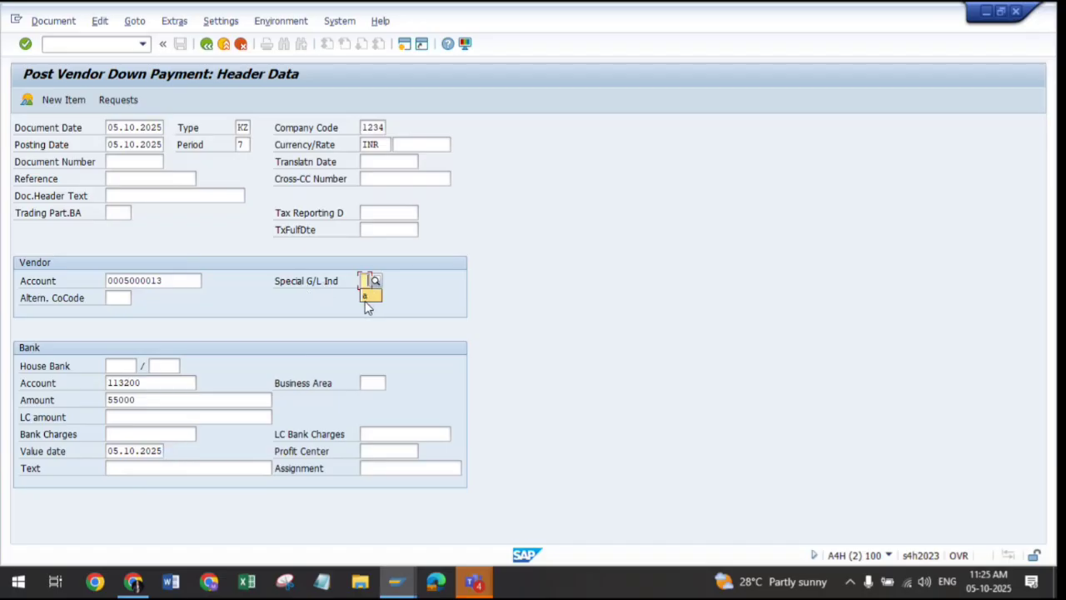
text(a)
Post the vendor down payment against the Petrol order's down payment request and exit the transaction
click(129, 100)
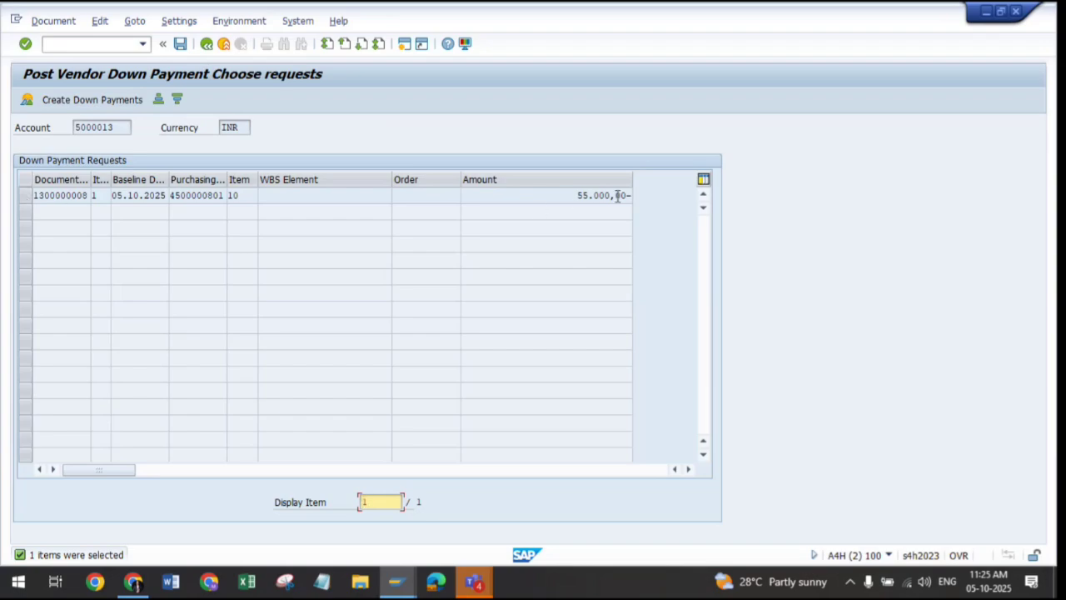
click(24, 200)
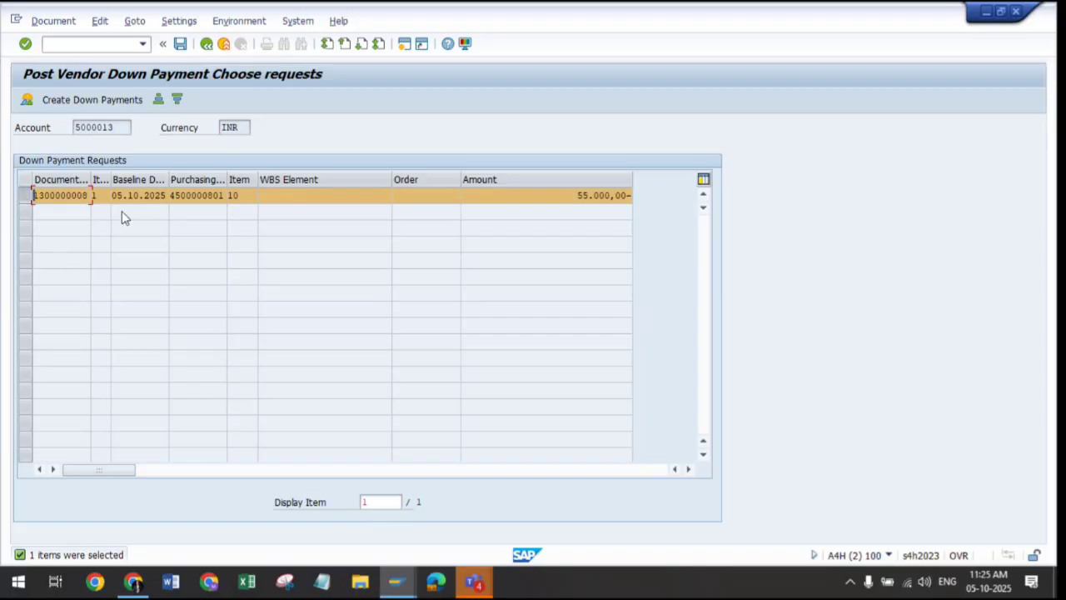
click(180, 43)
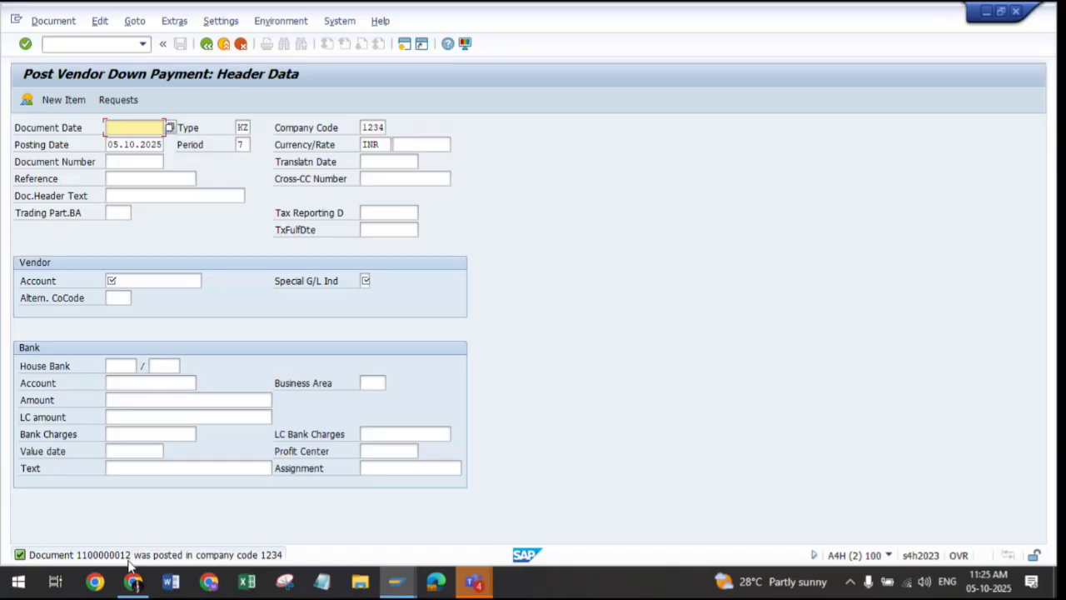
click(207, 45)
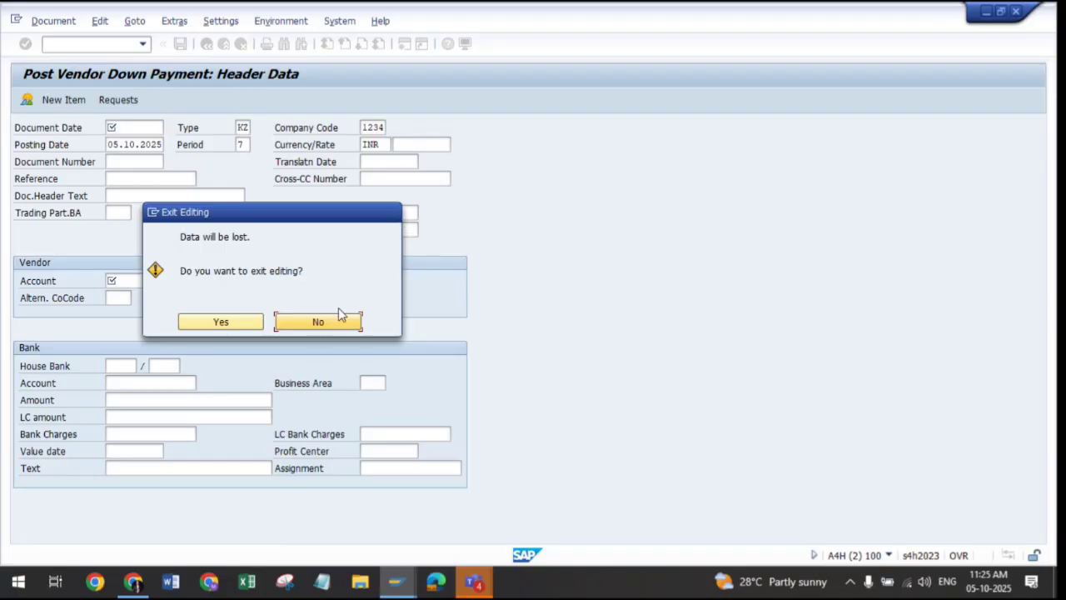
click(221, 323)
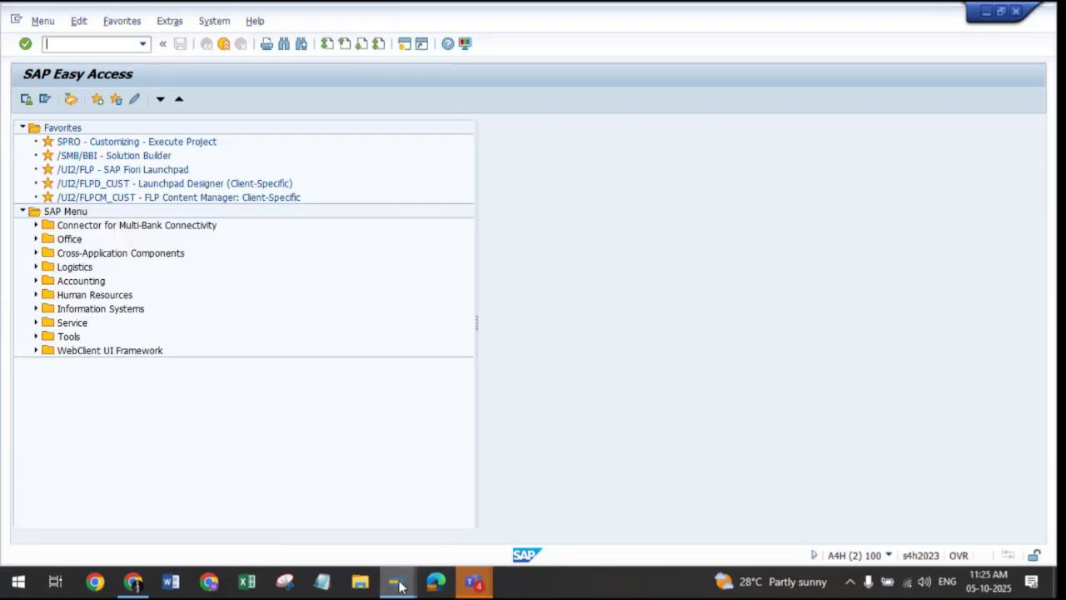
Return to the purchase order's existing session and redisplay the same order
mouse_move(394, 579)
click(305, 511)
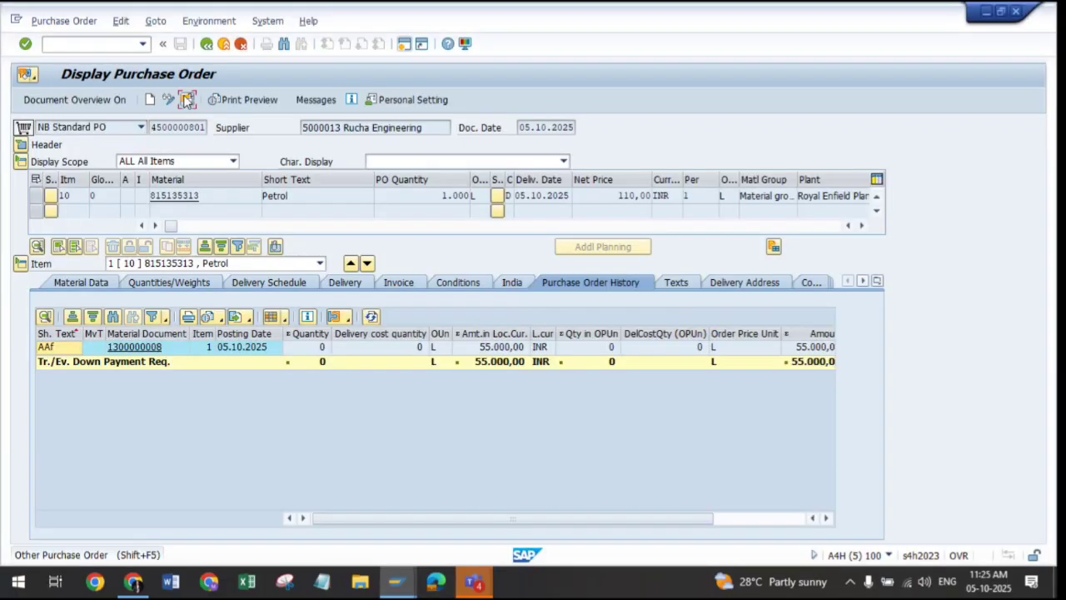
click(187, 99)
click(185, 265)
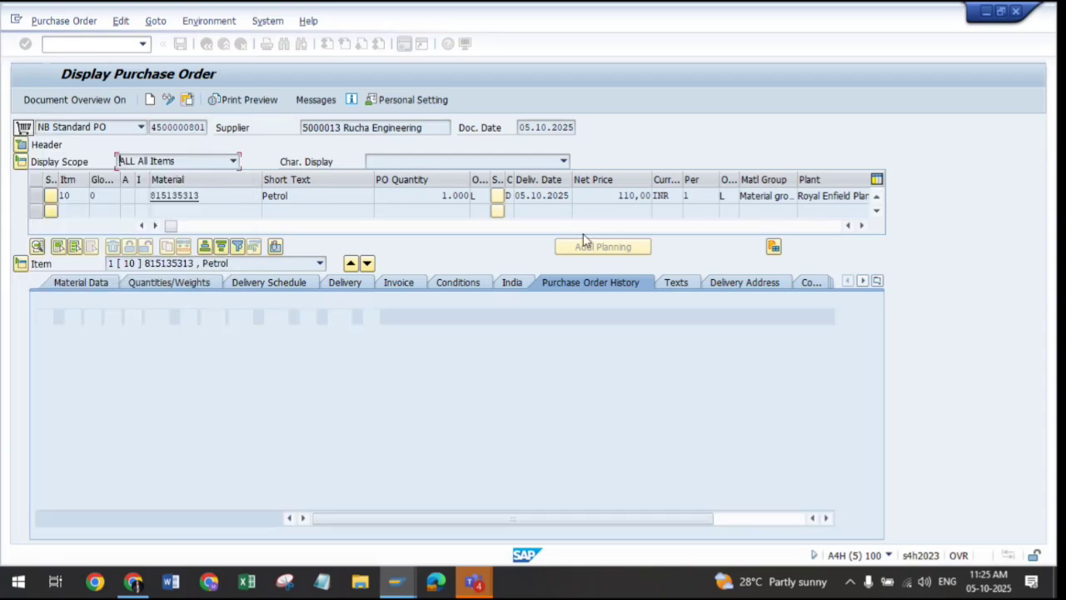
Examine the purchase order's header status, comparing the down payment amount with the ordered value
click(21, 144)
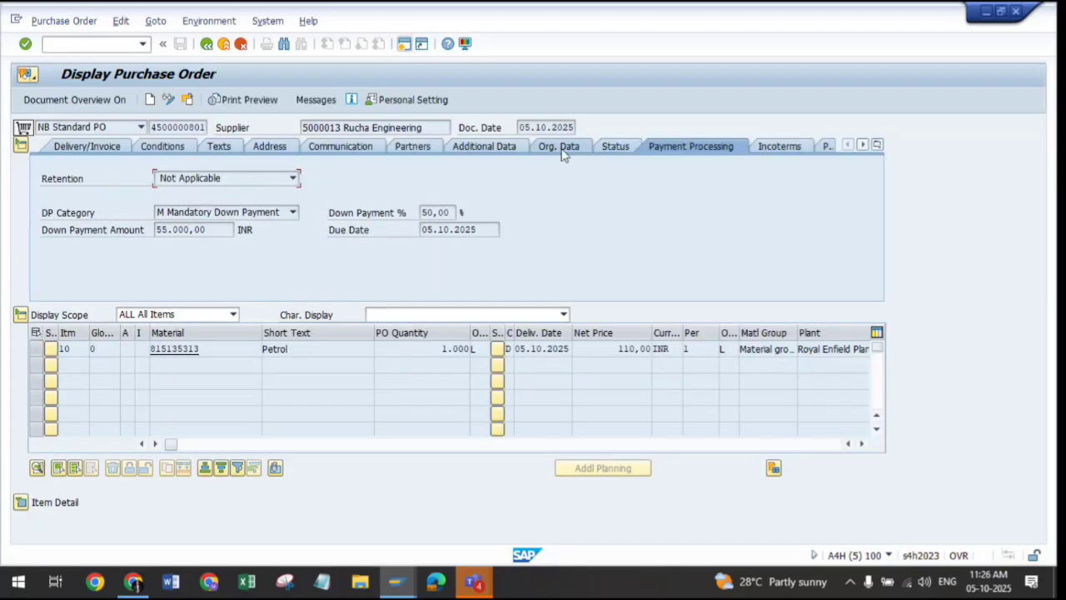
click(613, 150)
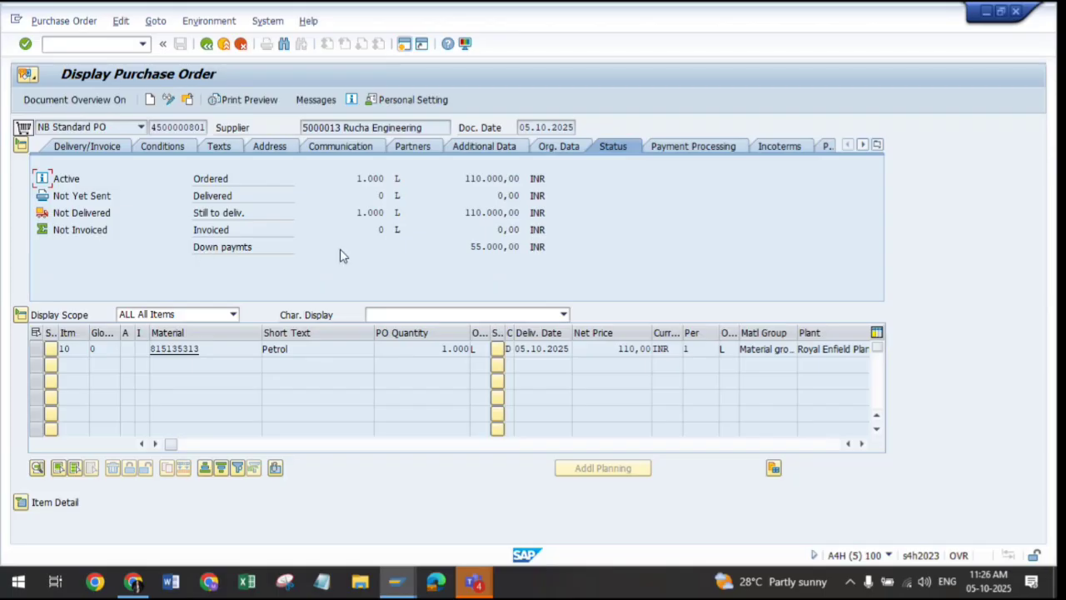
click(466, 247)
drag(466, 247, 550, 247)
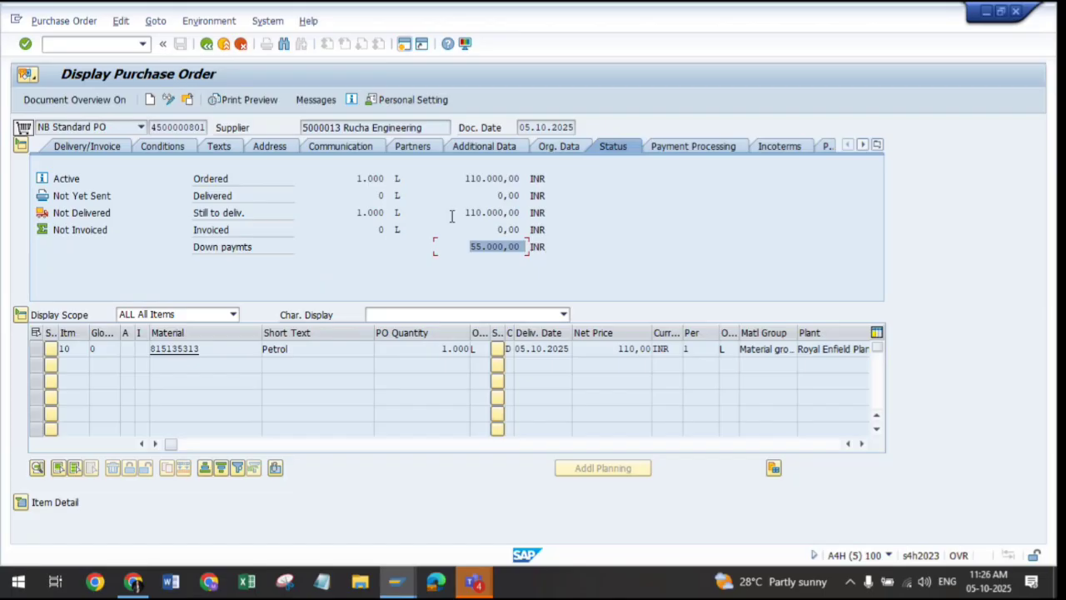
drag(462, 179, 525, 178)
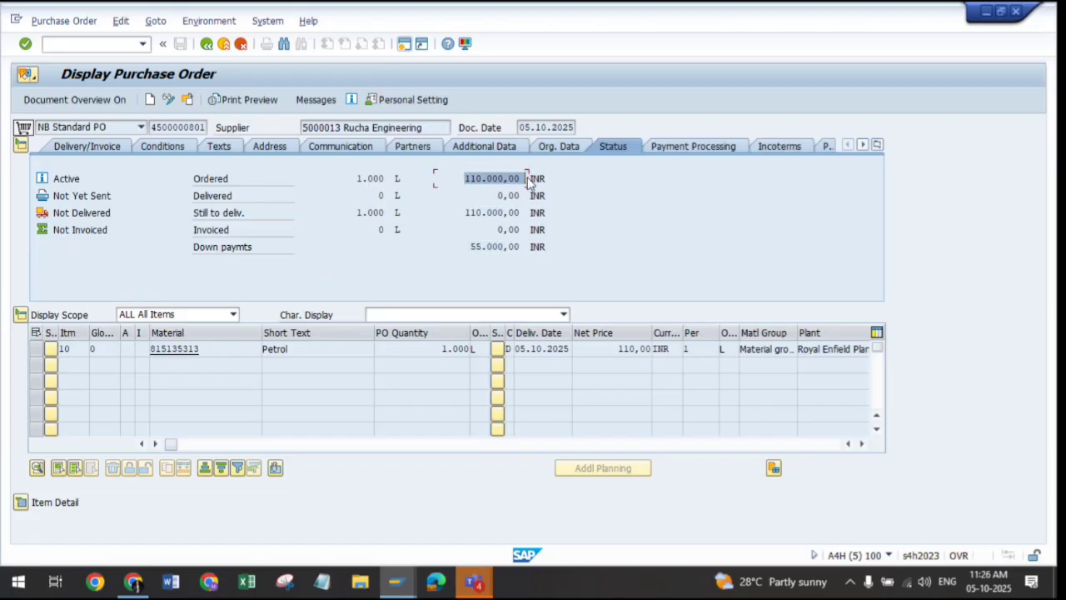